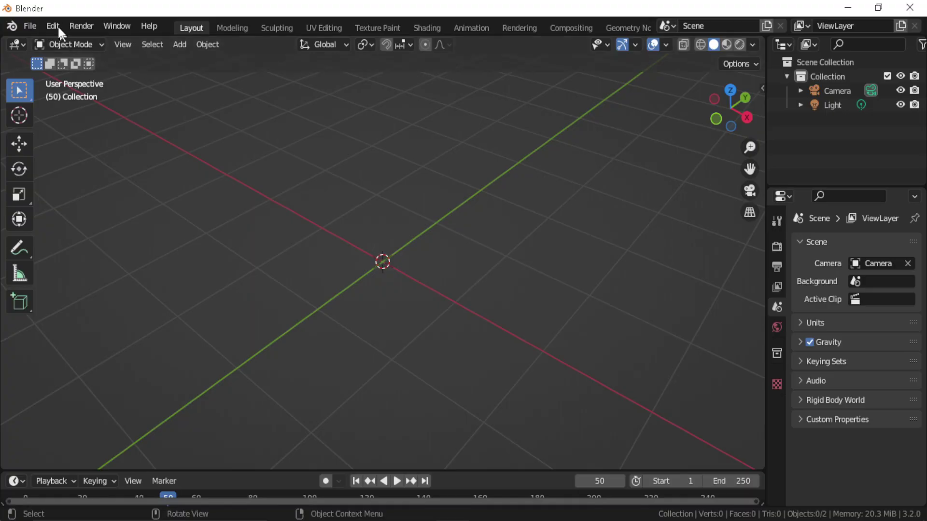
Open Blender's Preferences from the Edit menu on the Add-ons list
click(51, 26)
click(82, 231)
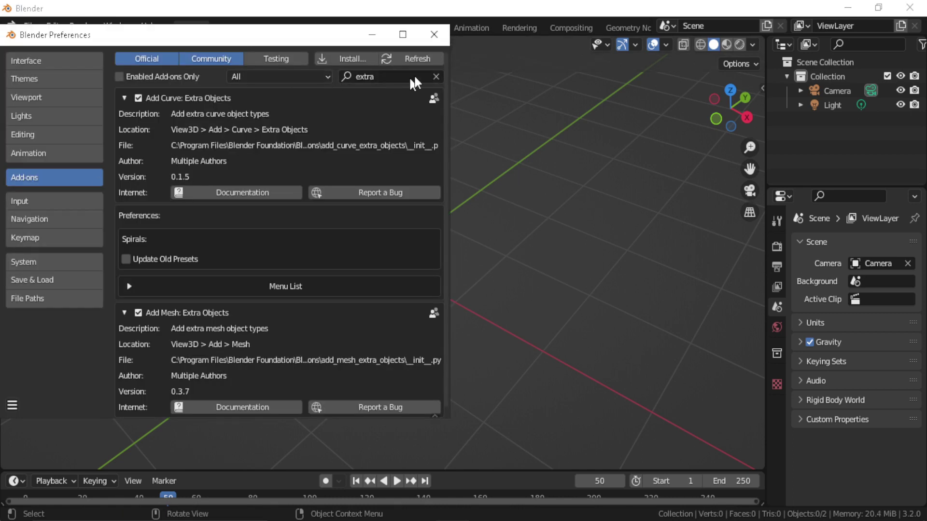
Filter the add-ons and enable Add Curve: Extra Objects and Add Mesh: Extra Objects
text(loop)
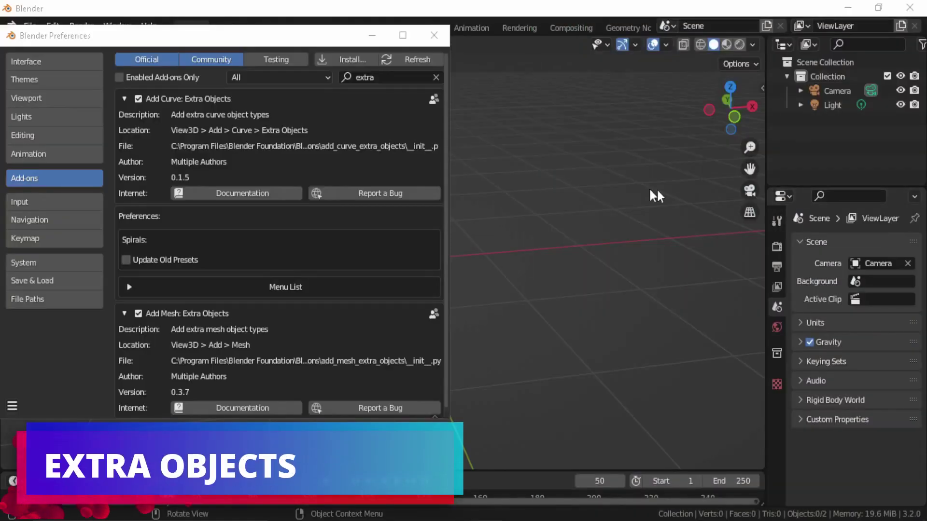
scroll(305, 226, down, 1)
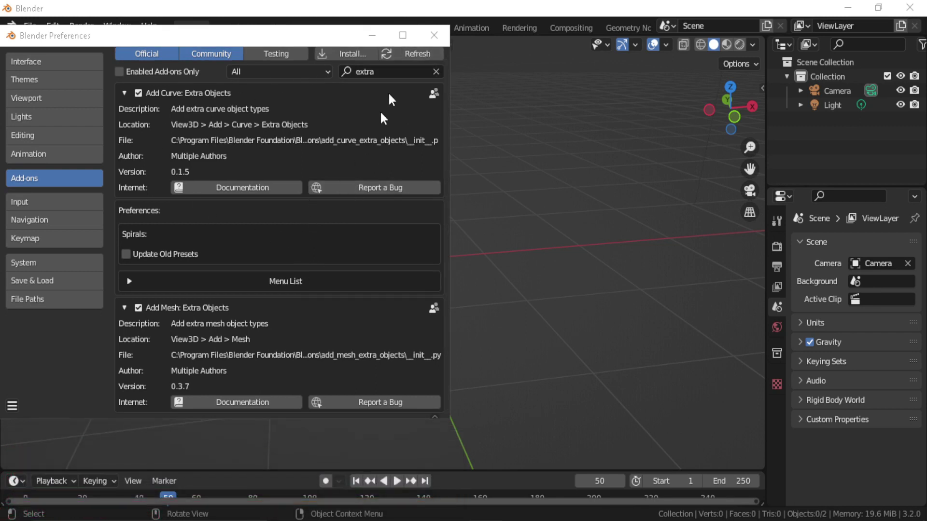
Close Preferences, add a Rock Generator rock, then expand and collapse its Add Rocks panel
click(428, 35)
key(shift+a)
mouse_move(442, 169)
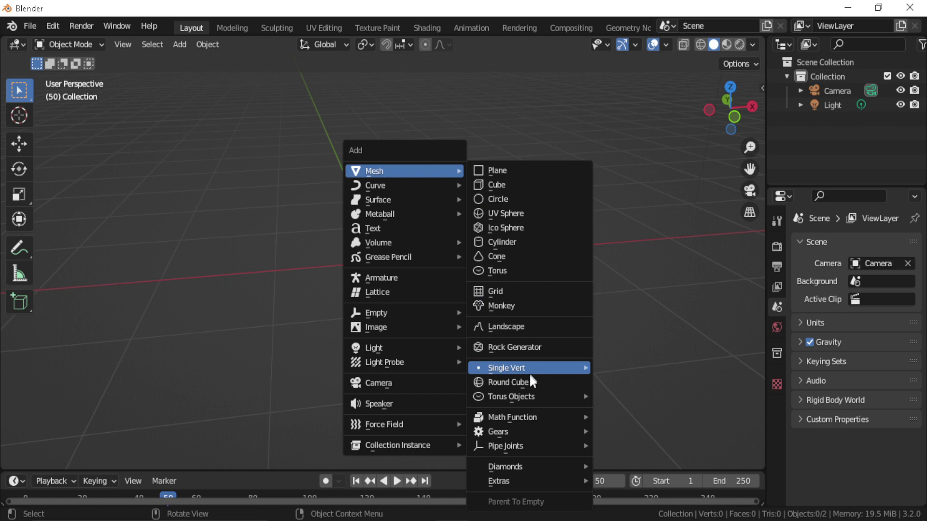
mouse_move(529, 418)
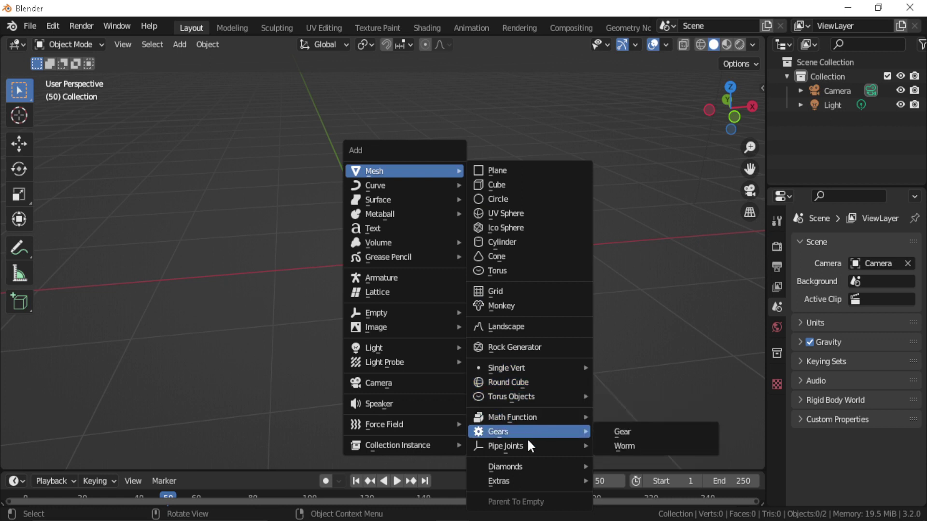
click(513, 347)
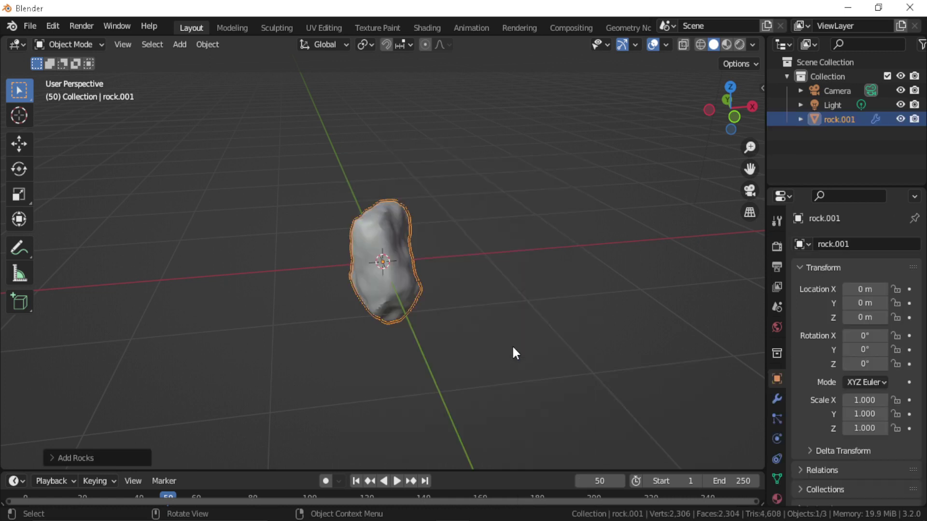
click(69, 459)
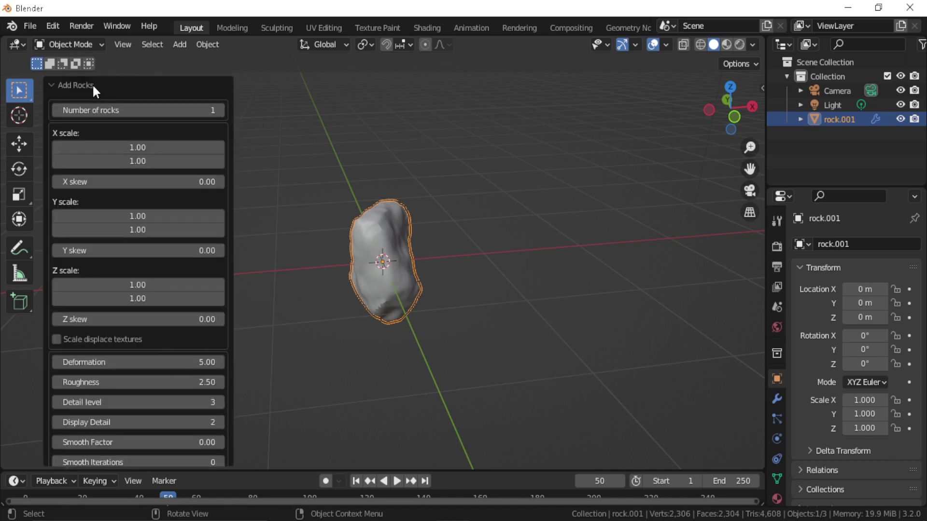
click(52, 85)
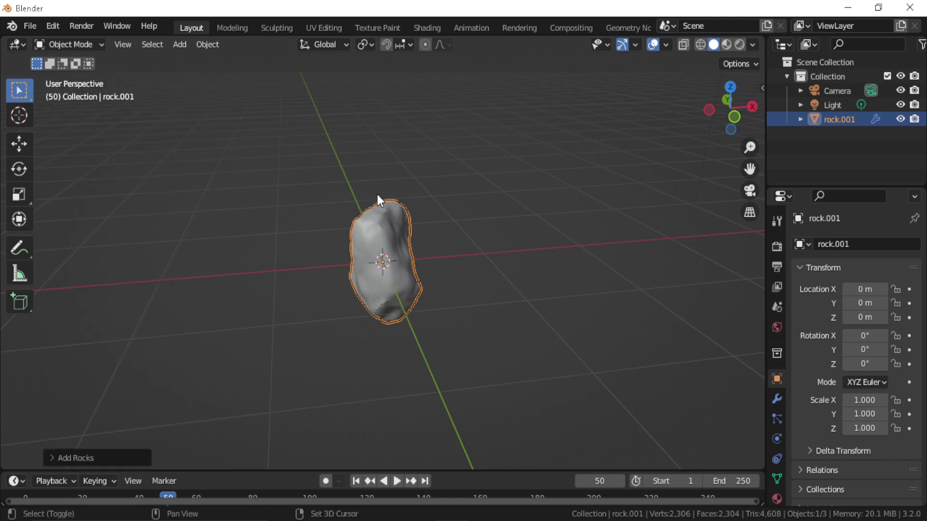
Add a Polygon simple curve to the scene
middle_drag(407, 244, 439, 257)
key(shift+a)
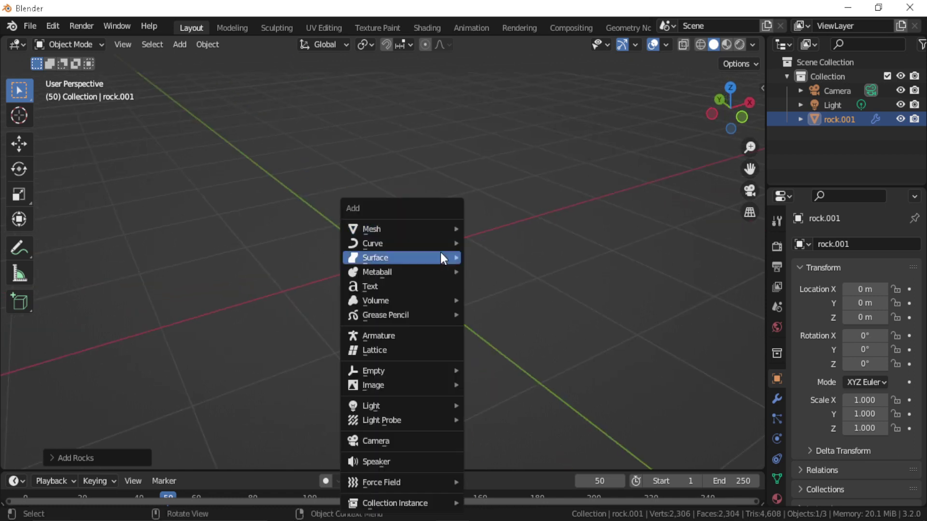
mouse_move(430, 244)
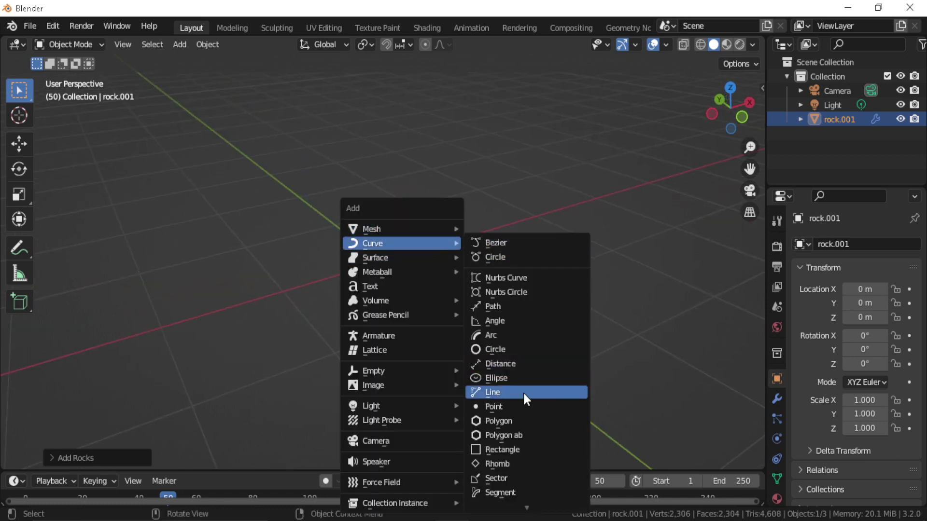
scroll(528, 466, down, 5)
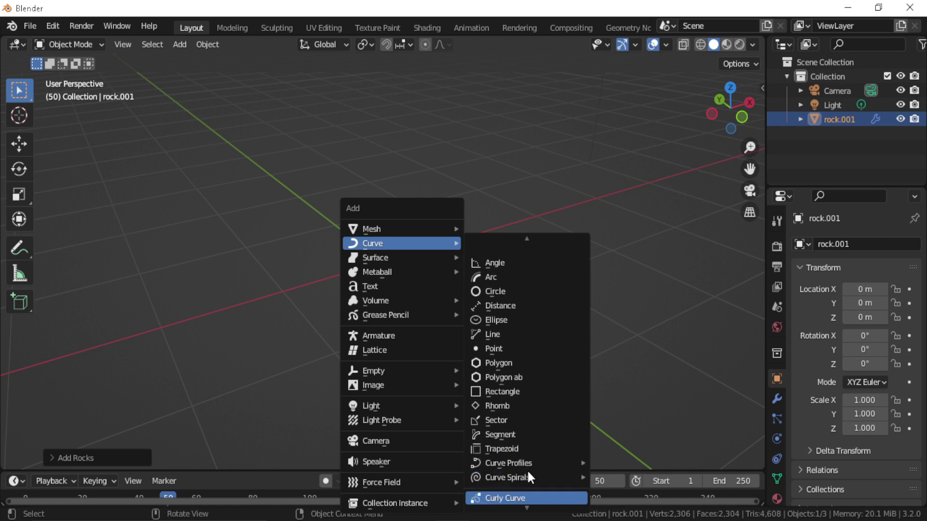
key(Left)
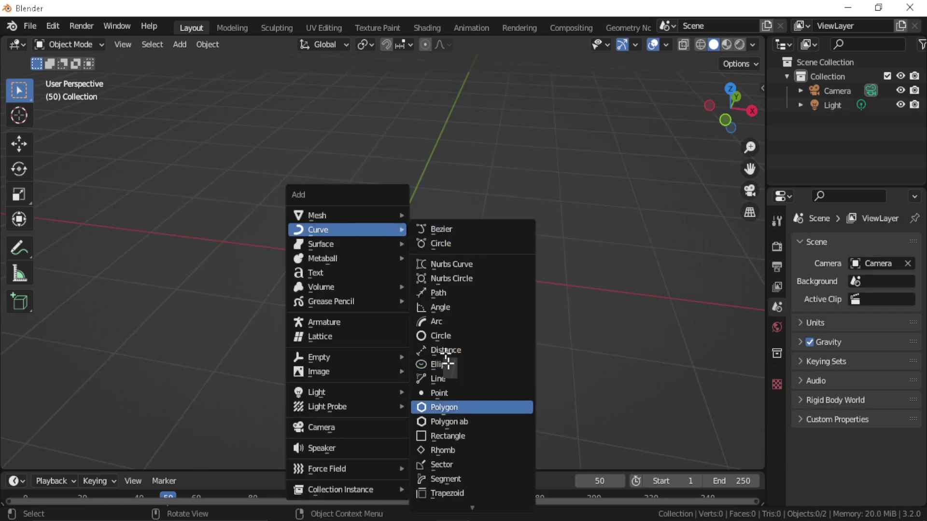
click(459, 407)
Increase the polygon's sides, switch it to 3D and back to 2D, and set output to Nurbs
click(91, 464)
key(KP_6)
key(KP_6)
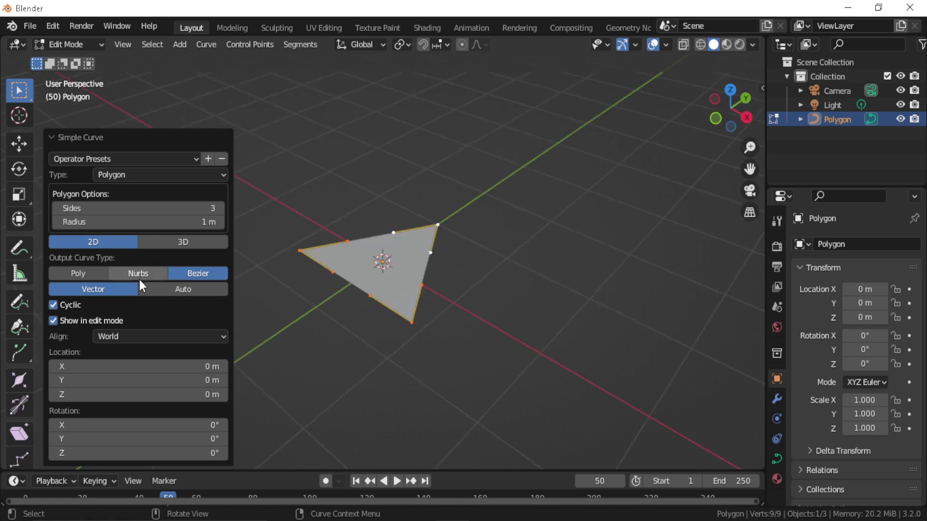
drag(123, 208, 174, 225)
click(152, 239)
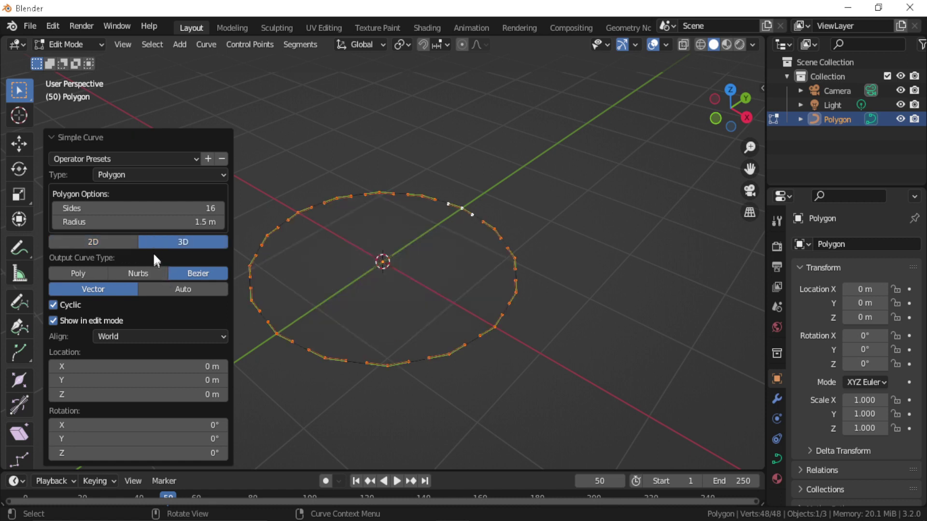
click(116, 245)
click(139, 274)
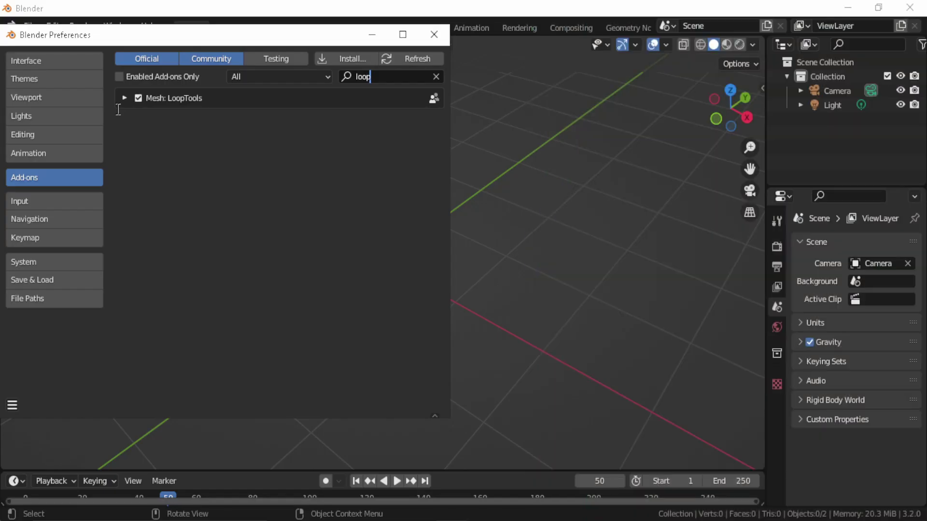
Review the Mesh: LoopTools add-on details and close Preferences
click(124, 98)
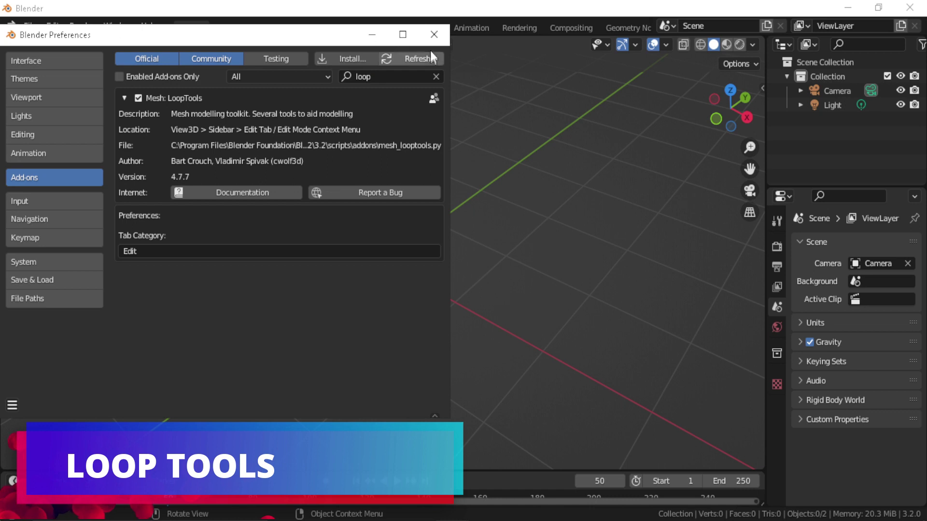
click(428, 34)
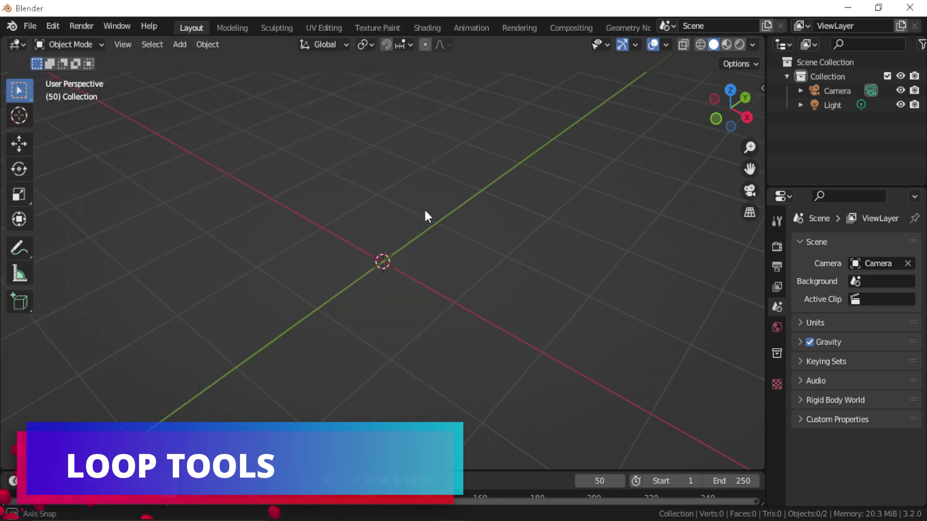
key(shift+a)
Add a cube, enter Edit Mode, and show the LoopTools list in the sidebar
mouse_move(419, 195)
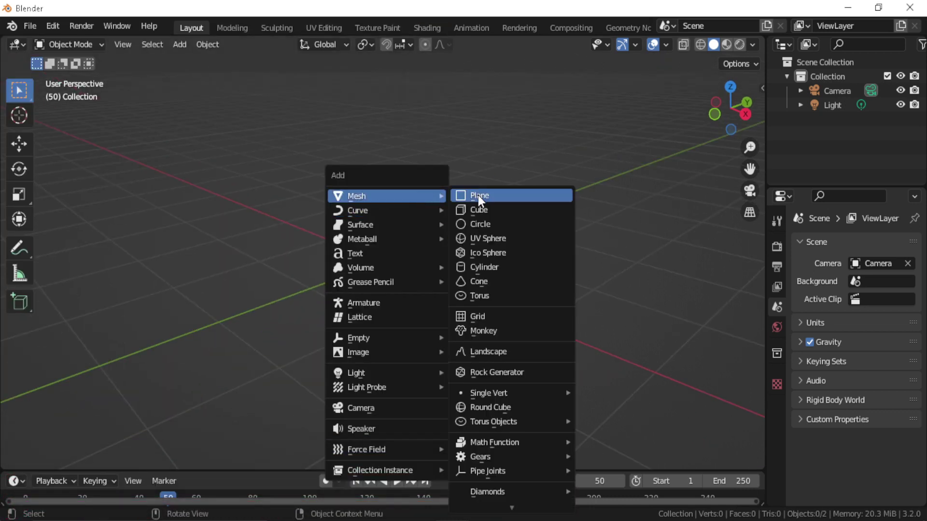
click(472, 209)
key(Tab)
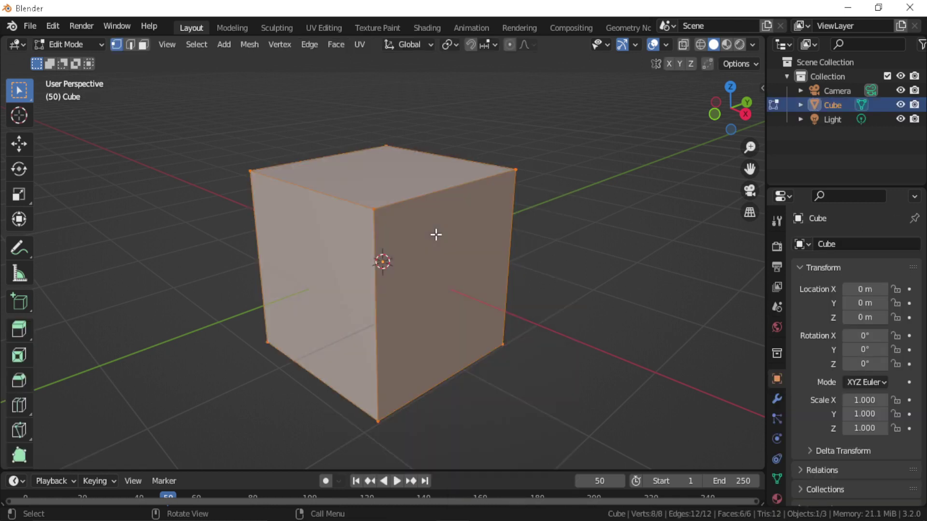
key(n)
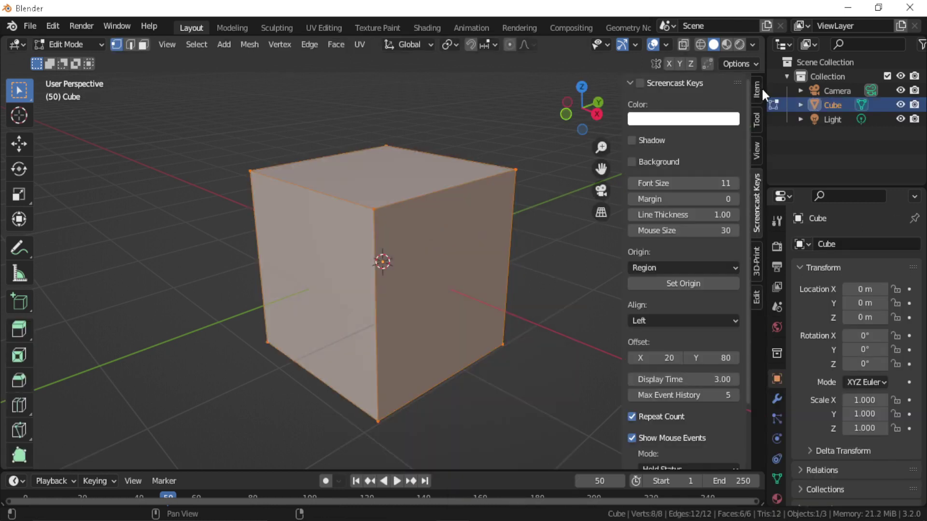
click(757, 294)
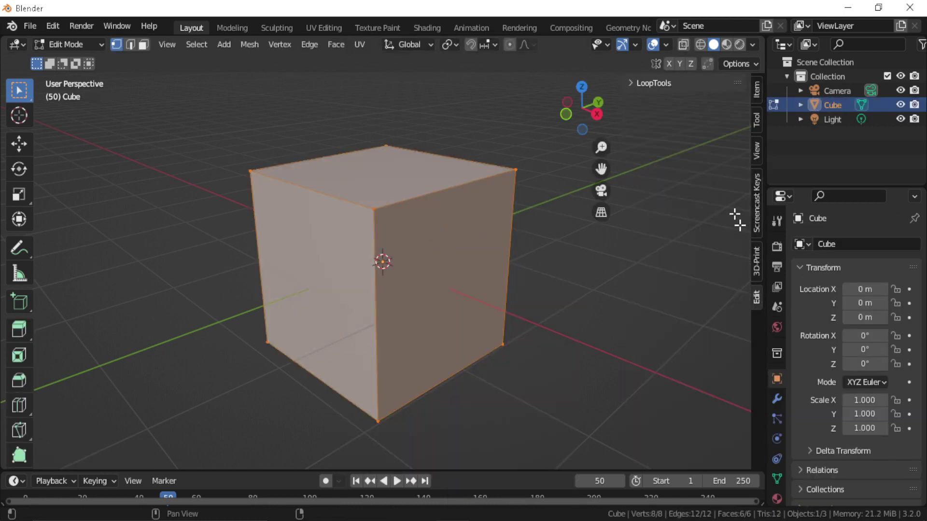
click(634, 82)
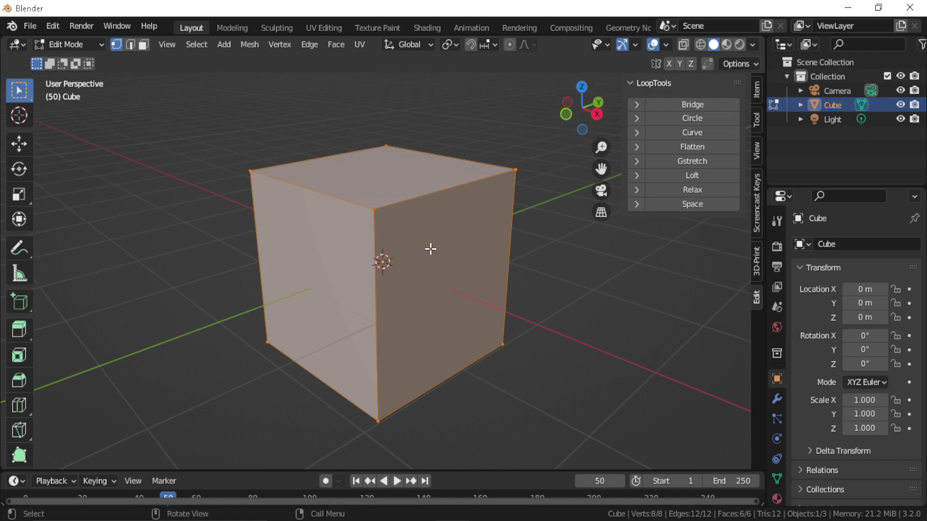
Select the cube's right and front faces in face mode and inset them
click(447, 246)
middle_drag(456, 259, 338, 231)
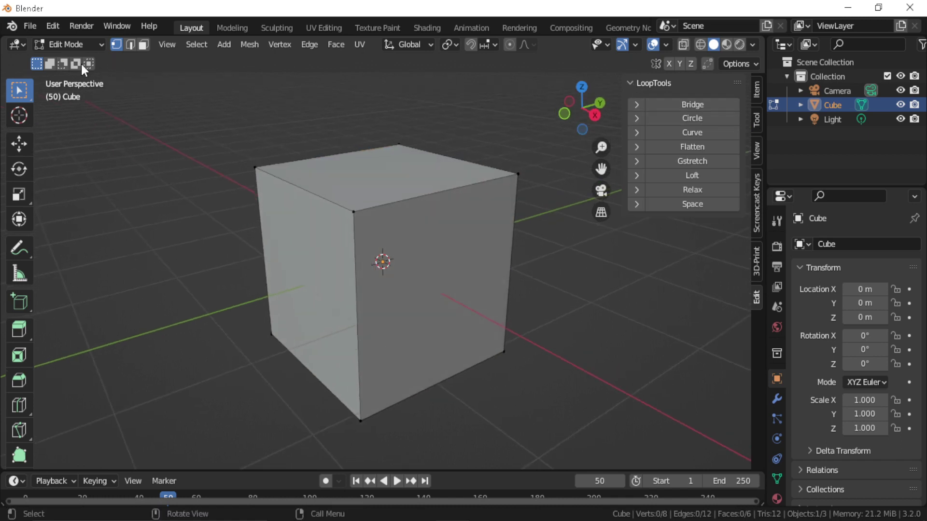
click(145, 45)
click(409, 246)
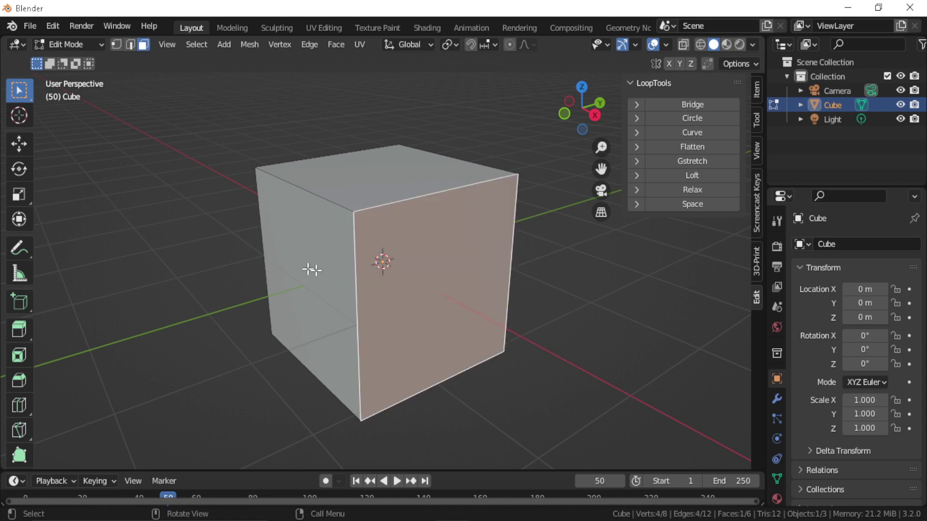
middle_drag(311, 269, 376, 263)
shift+click(377, 263)
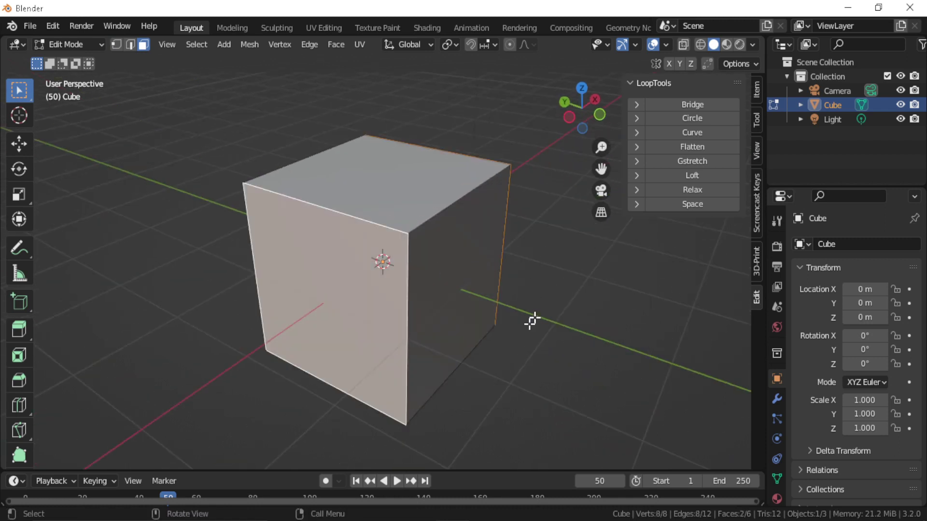
key(i)
click(478, 319)
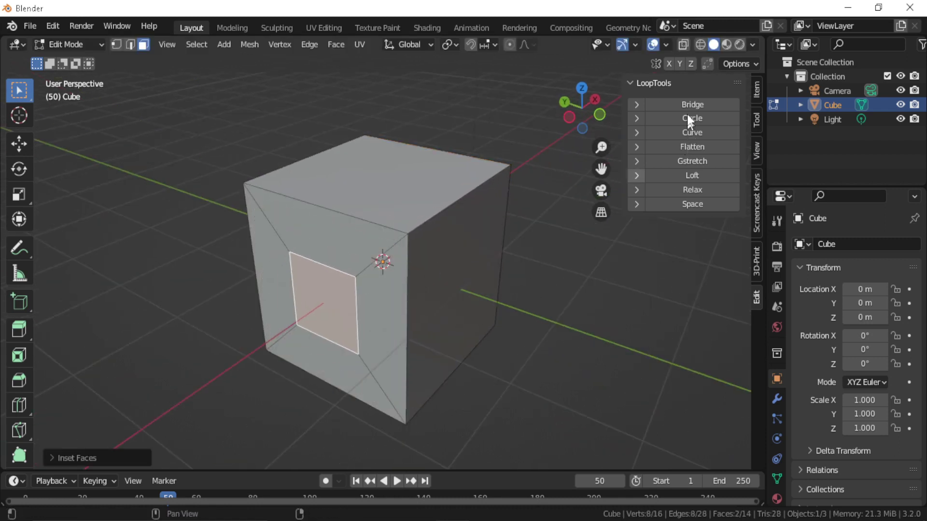
Subdivide the selected faces twice and round them with LoopTools Circle
middle_drag(434, 193, 367, 214)
right_click(367, 214)
click(349, 255)
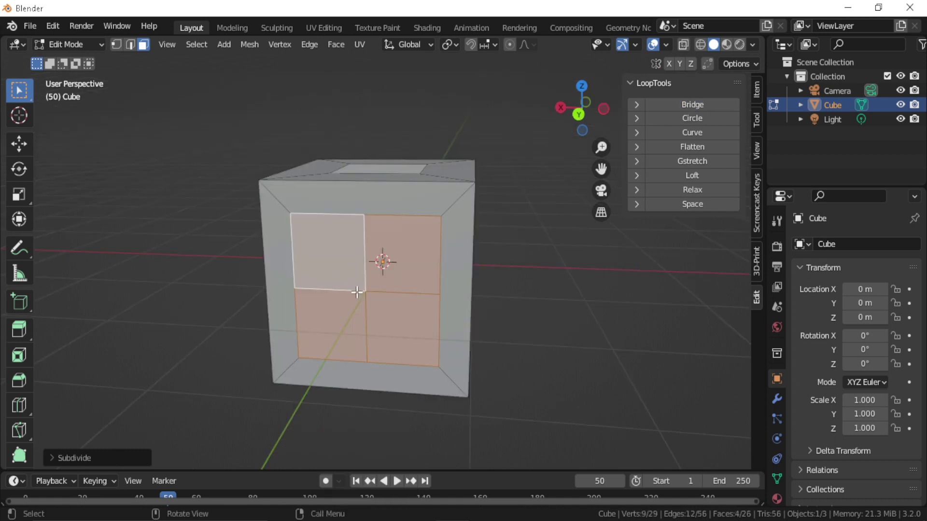
right_click(389, 235)
click(340, 235)
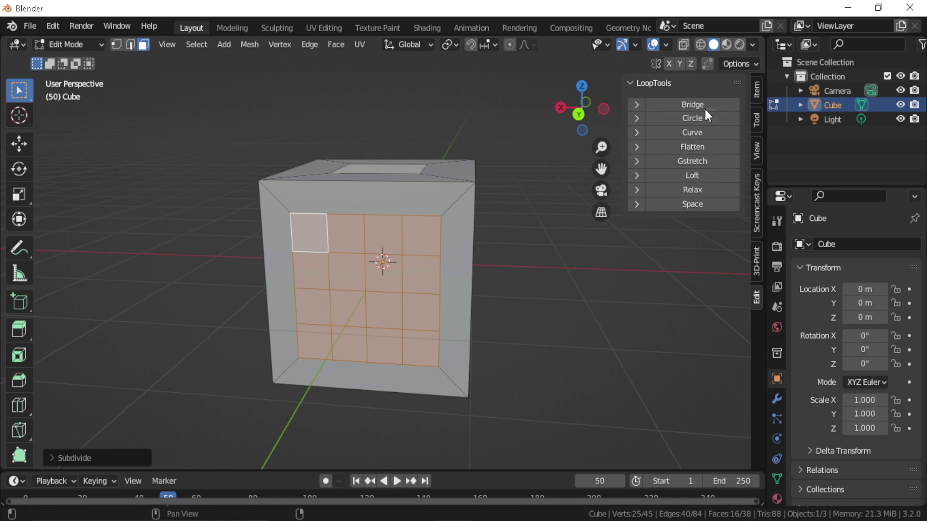
click(697, 120)
Inset the top face and loft it into a hole through the cube with LoopTools Loft
middle_drag(426, 314, 372, 311)
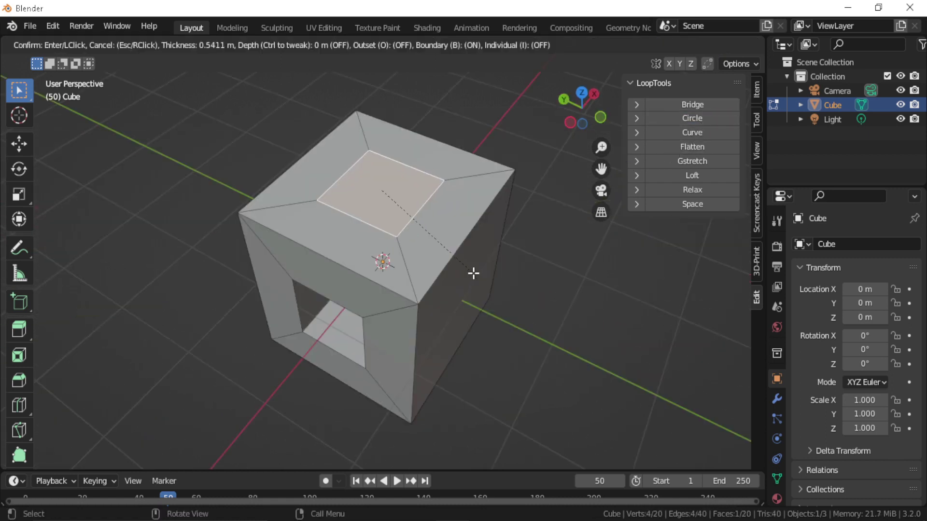
click(473, 273)
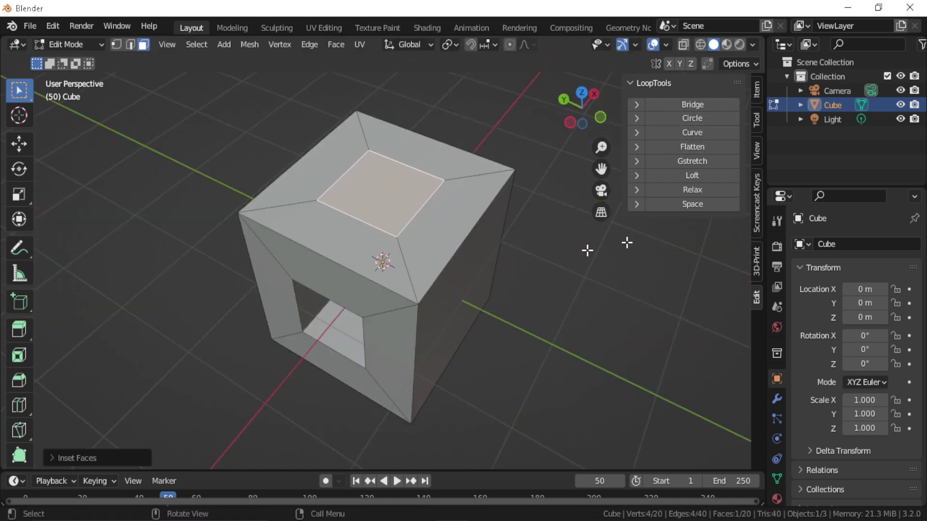
click(682, 175)
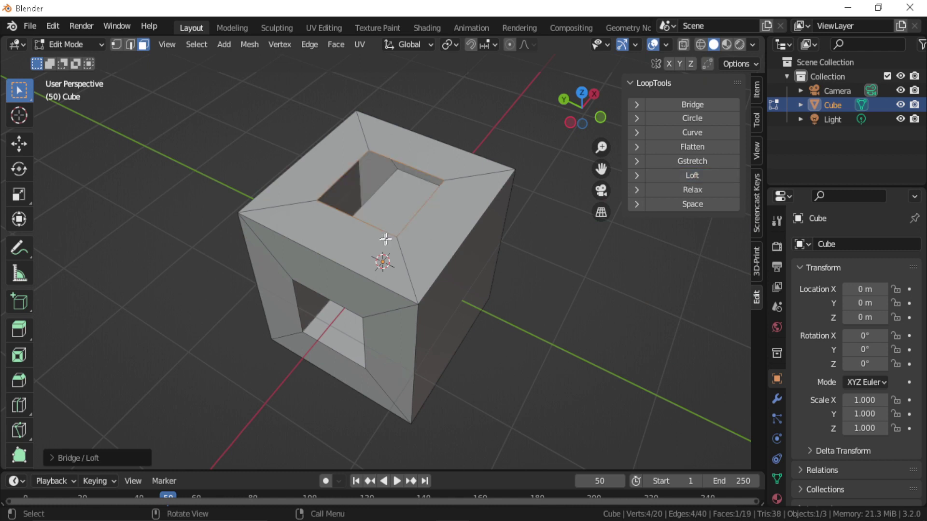
middle_drag(384, 238, 664, 190)
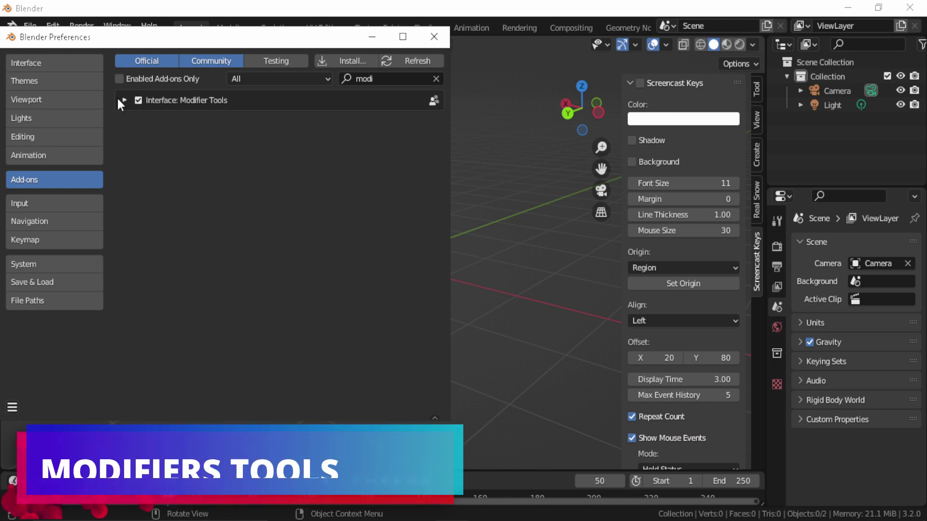
Review the Modifier Tools add-on, close Preferences, and add a new cube at the origin
click(123, 100)
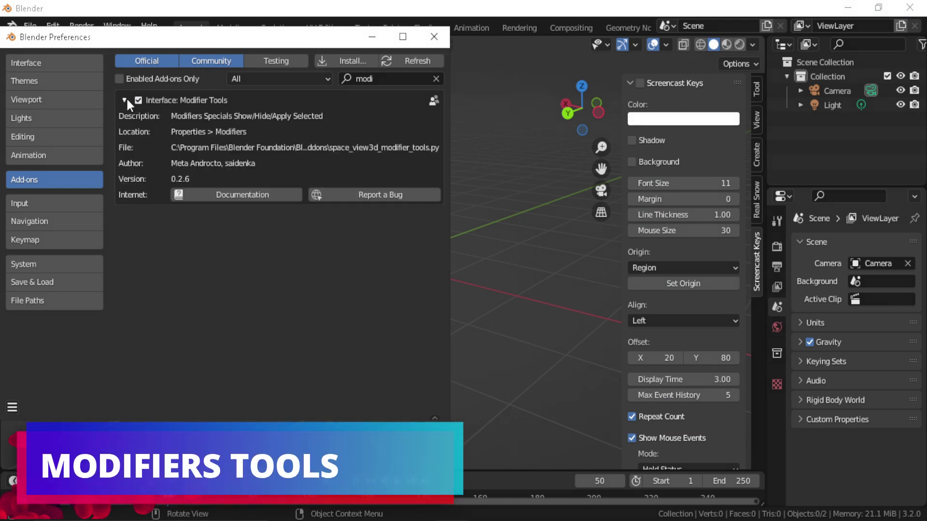
click(444, 37)
key(shift+a)
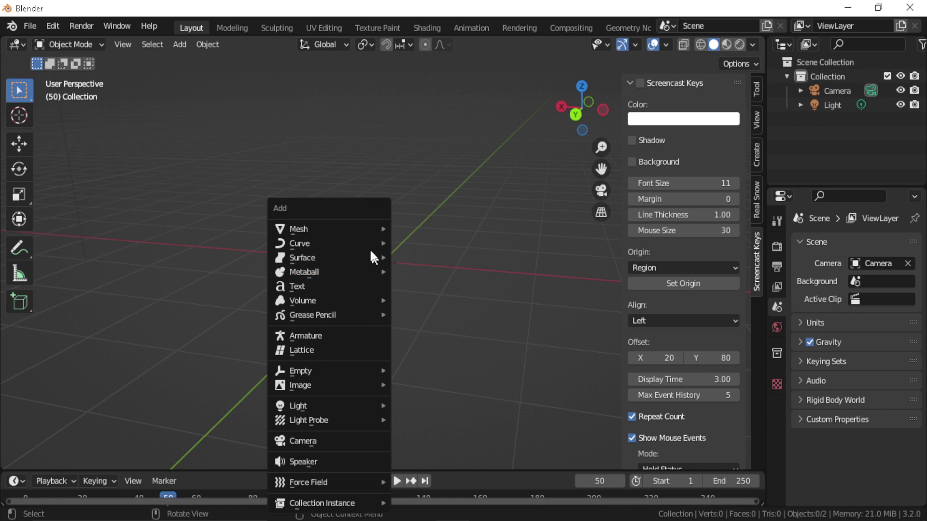
mouse_move(343, 233)
click(429, 244)
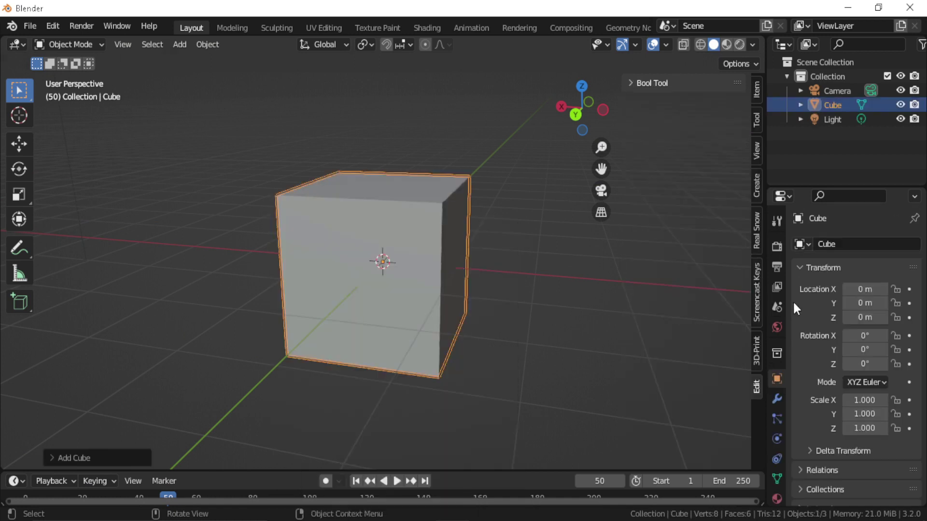
Add Displace and Wireframe modifiers to the cube
click(777, 400)
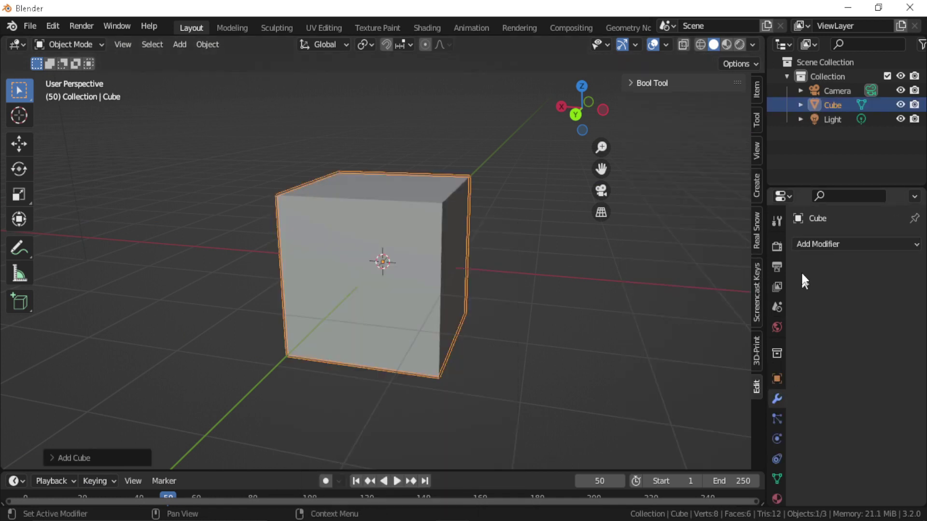
click(815, 245)
click(762, 332)
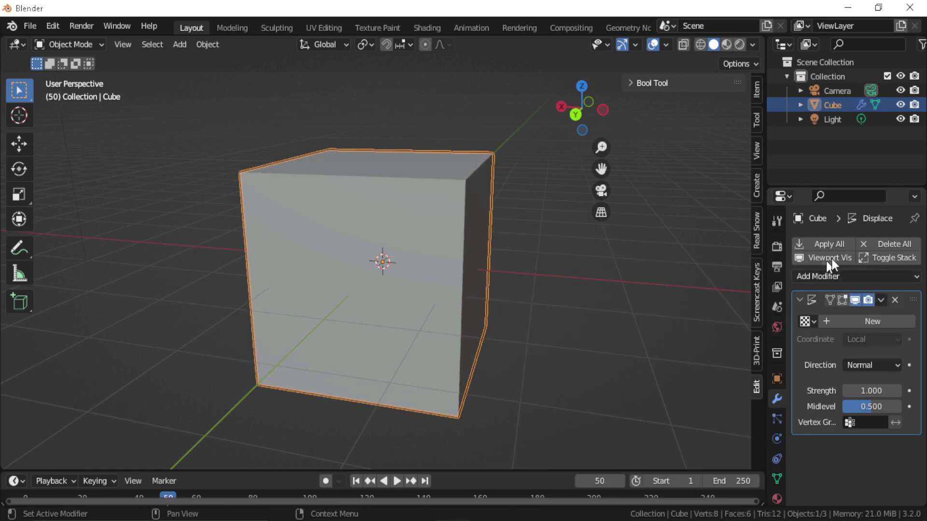
click(798, 277)
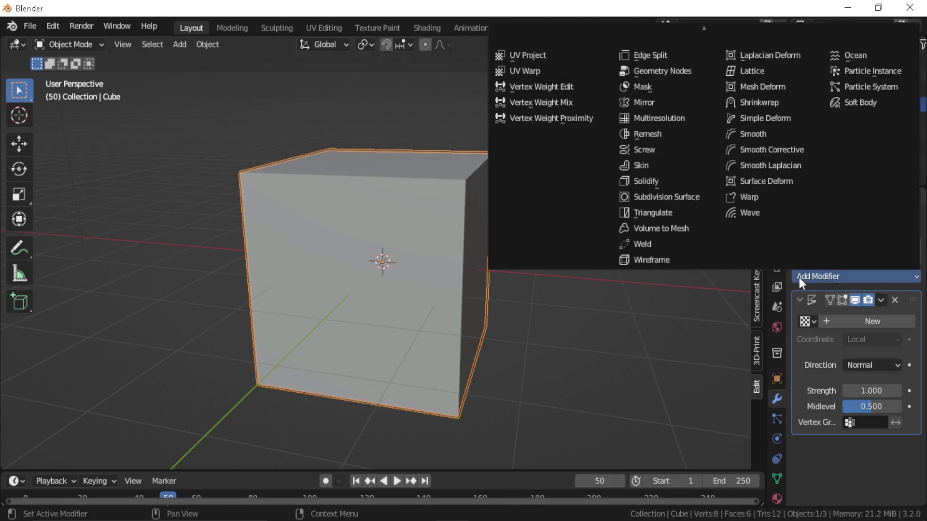
click(650, 257)
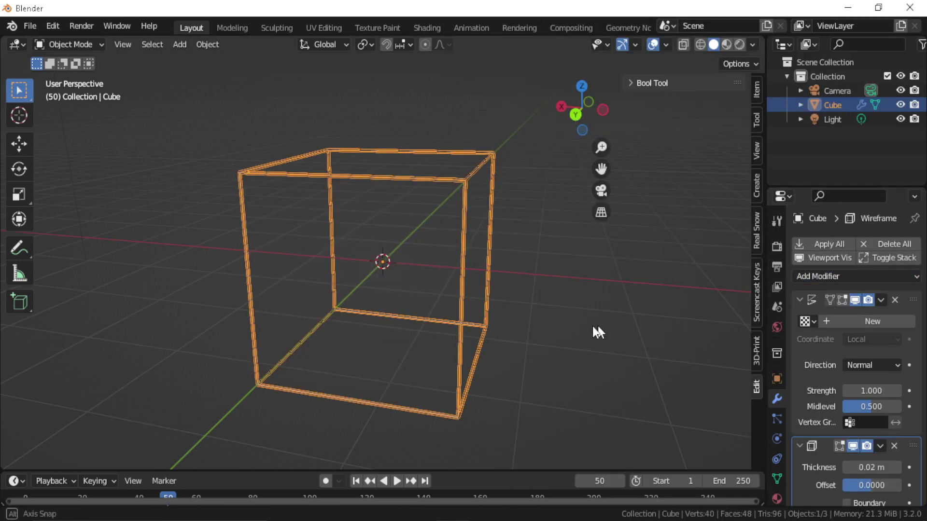
middle_drag(589, 324, 603, 322)
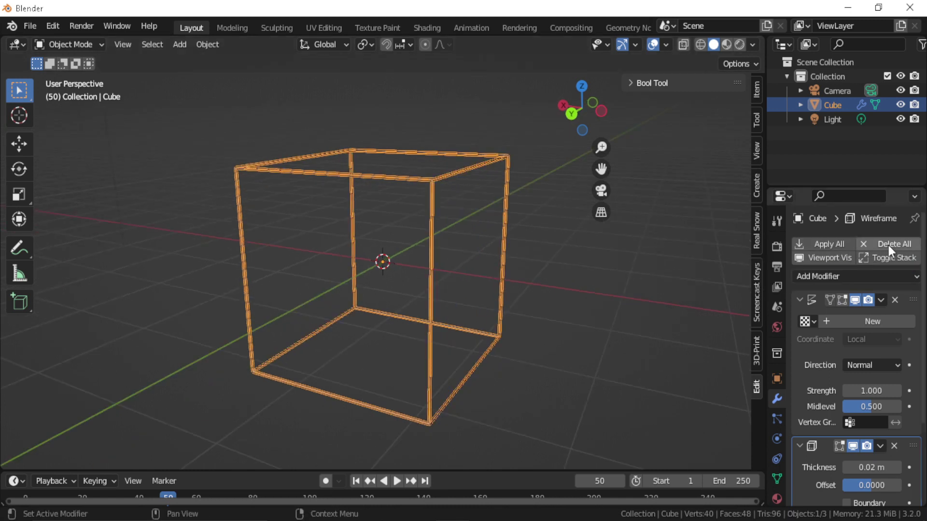
Test Toggle Stack and viewport visibility, then delete all the cube's modifiers
click(889, 261)
click(887, 260)
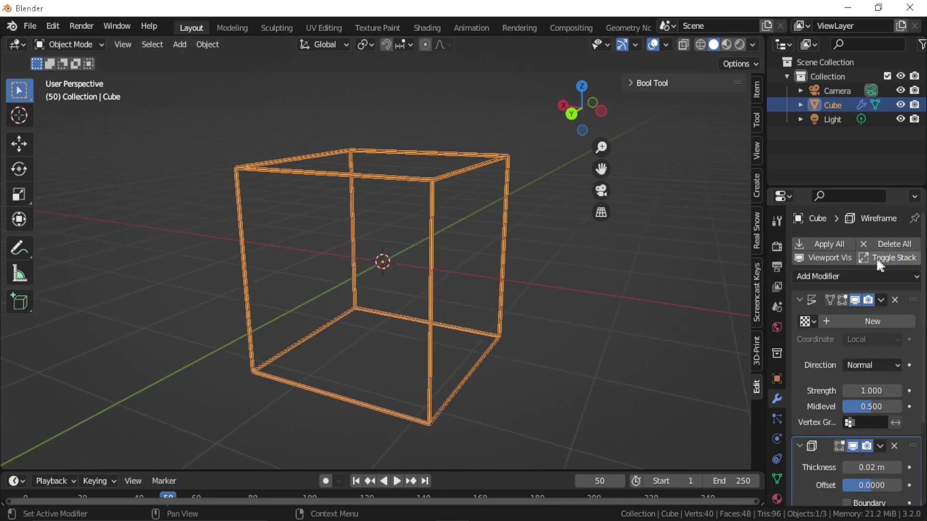
click(834, 256)
click(834, 256)
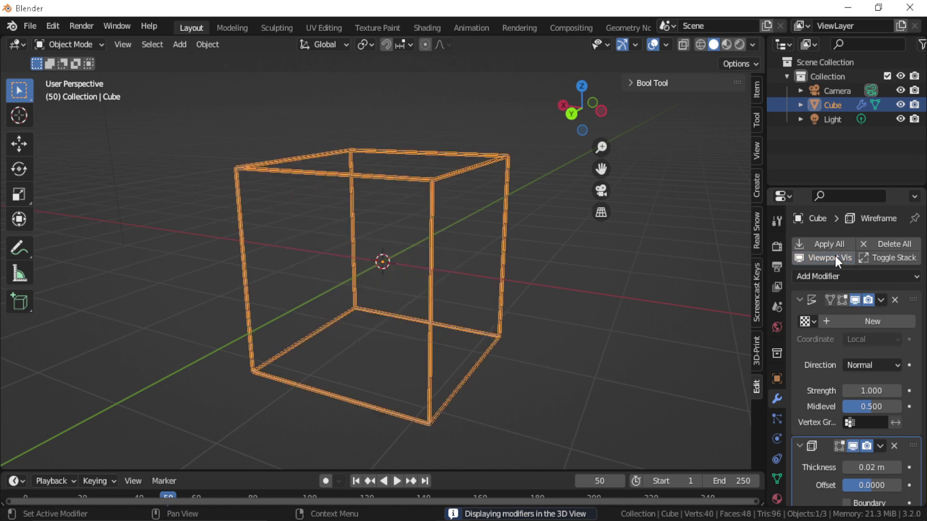
click(875, 246)
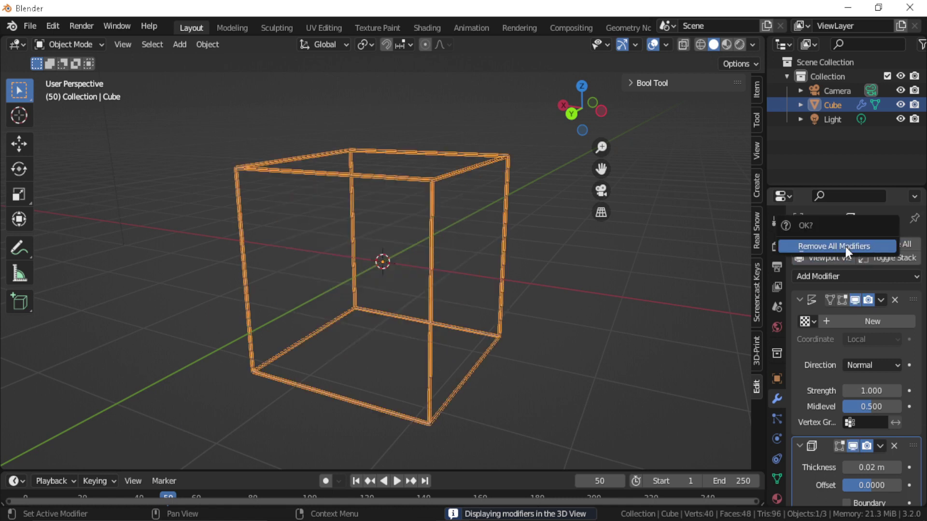
click(842, 246)
Reopen Blender's Preferences on the Add-ons list
middle_drag(423, 289, 400, 293)
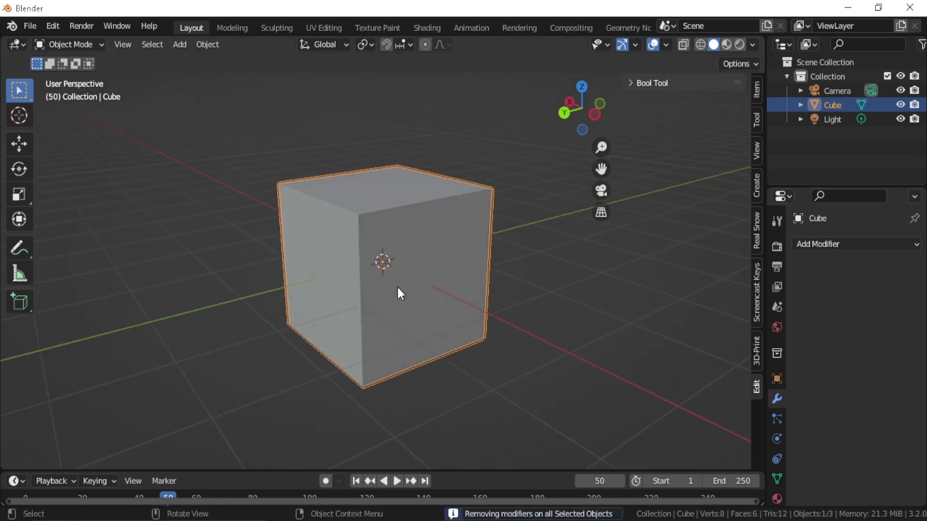
click(58, 27)
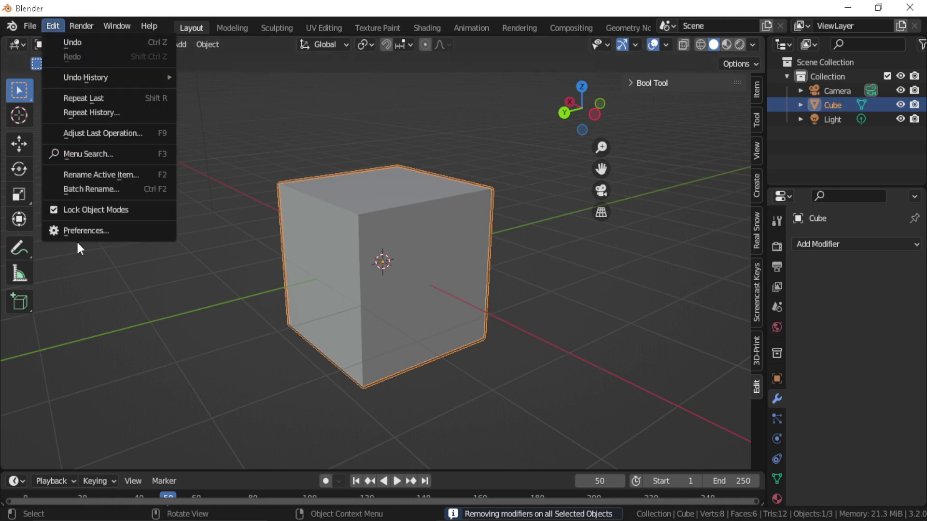
click(86, 228)
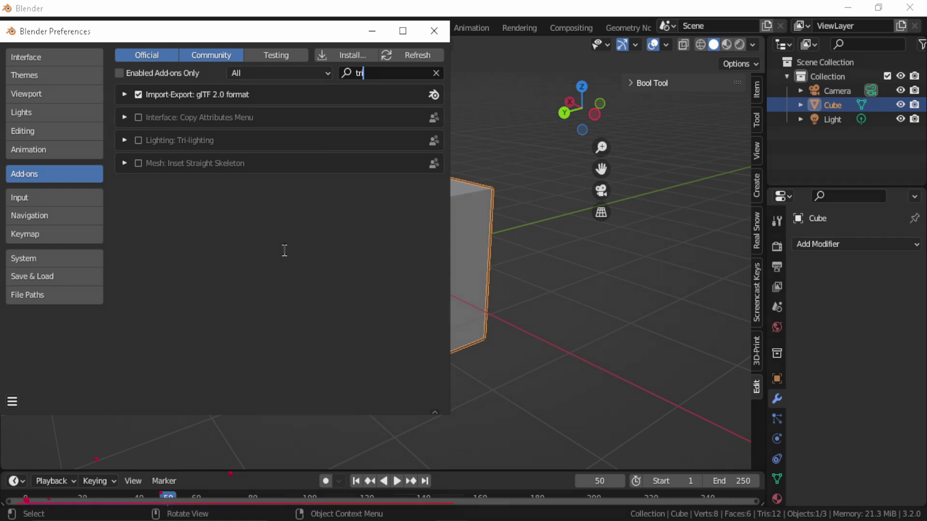
Tick Lighting: Tri-lighting and close the Preferences window
click(138, 140)
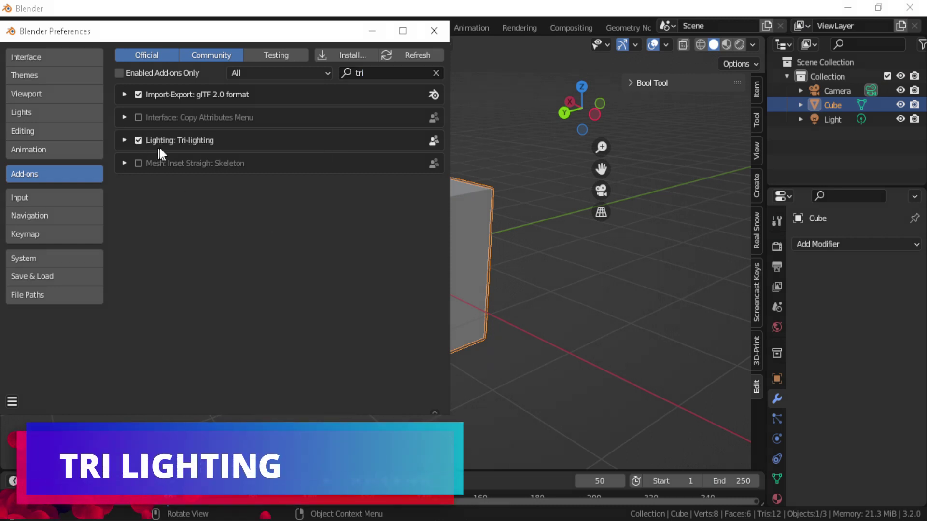
click(434, 31)
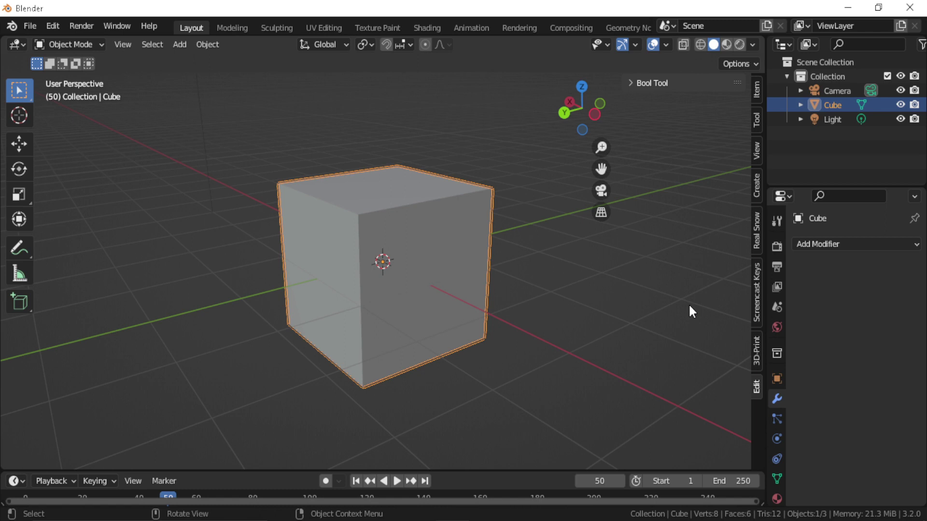
Add a Tri-Lighting three-point light rig around the cube
key(shift+a)
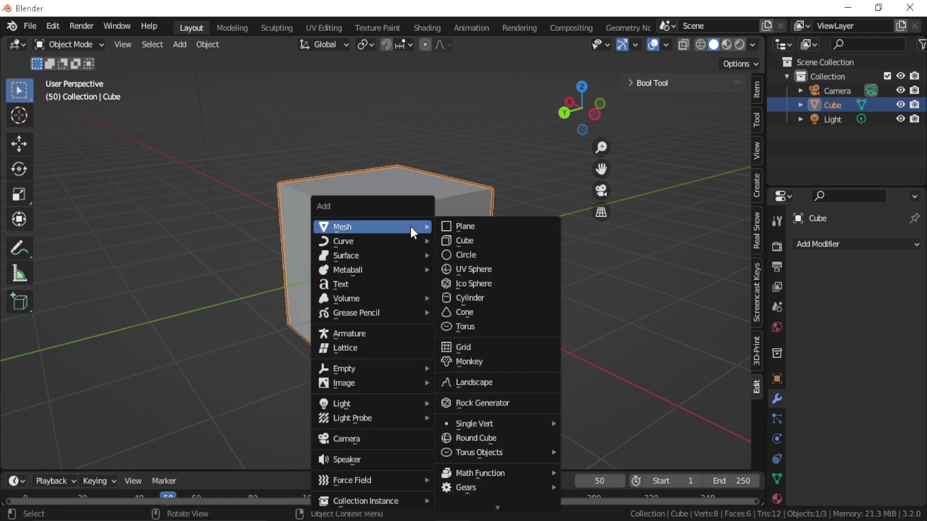
mouse_move(366, 403)
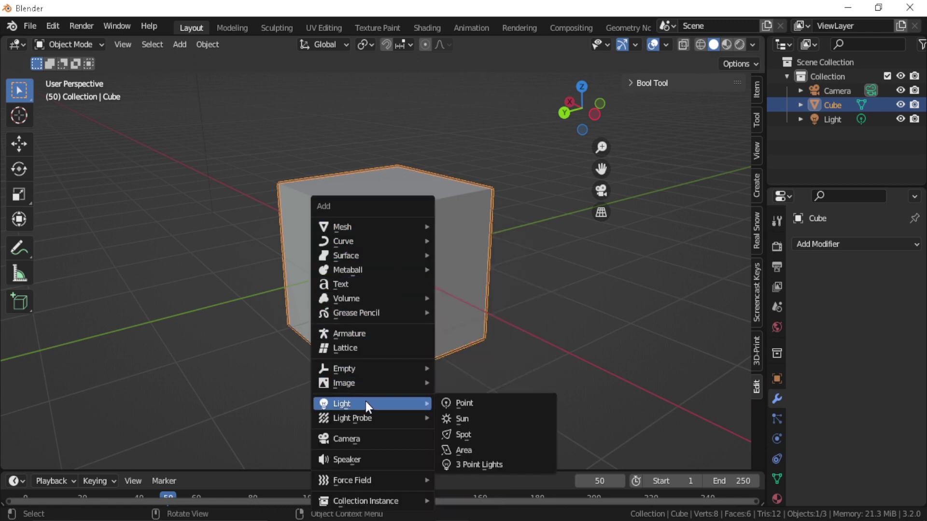
click(493, 465)
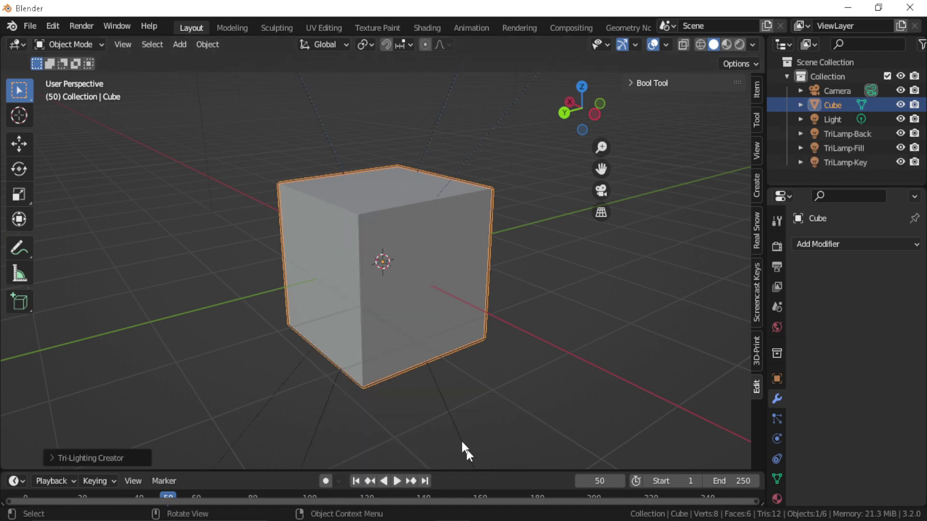
middle_drag(490, 345, 505, 342)
scroll(461, 269, down, 8)
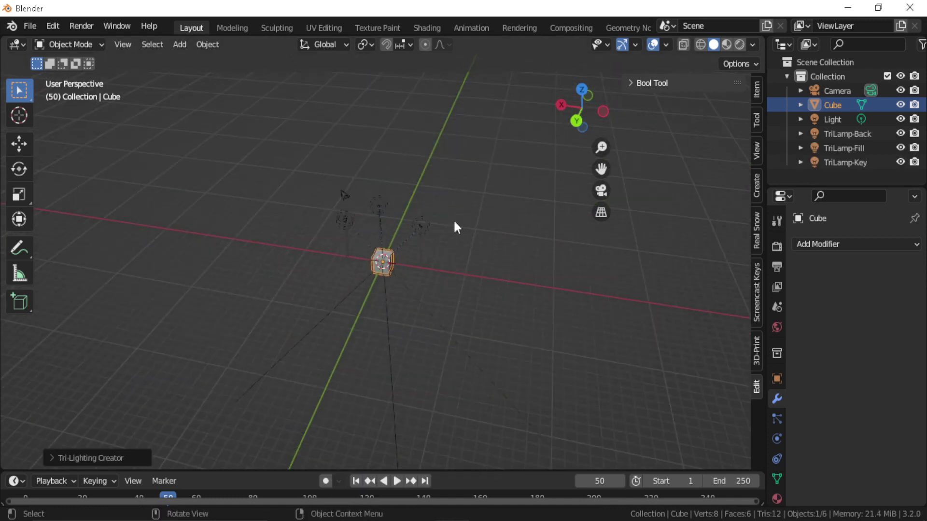
Select the TriLamp-Back light and move it to a new position
click(425, 223)
key(g)
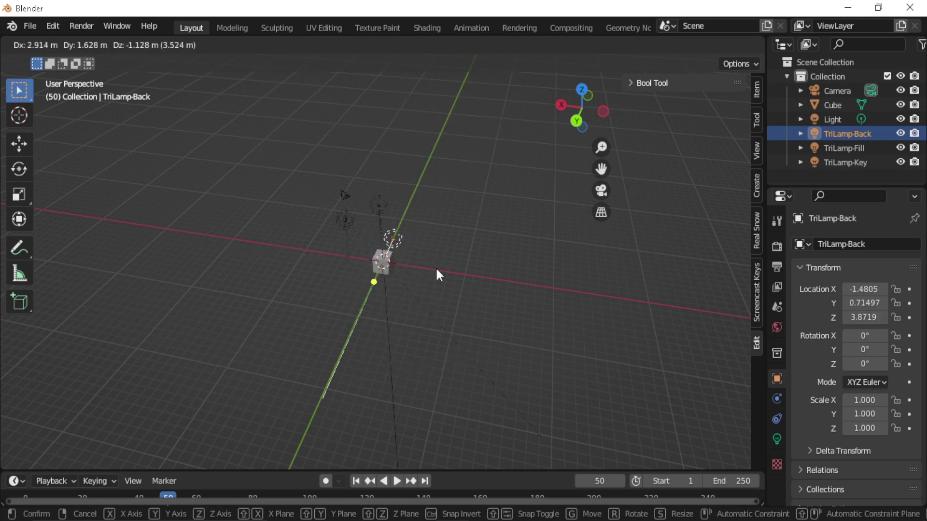
click(430, 290)
middle_drag(427, 304, 488, 290)
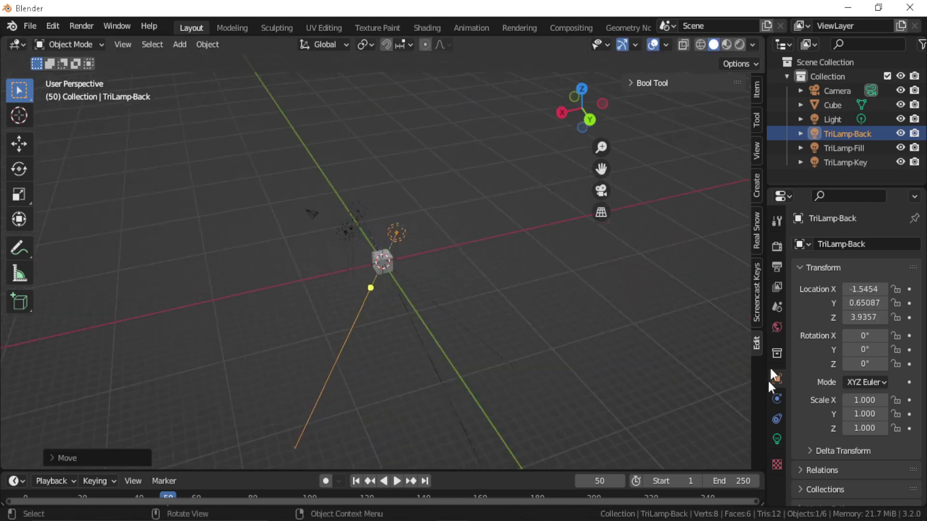
Set the TriLamp-Back light's colour to pink in its Light properties
click(777, 439)
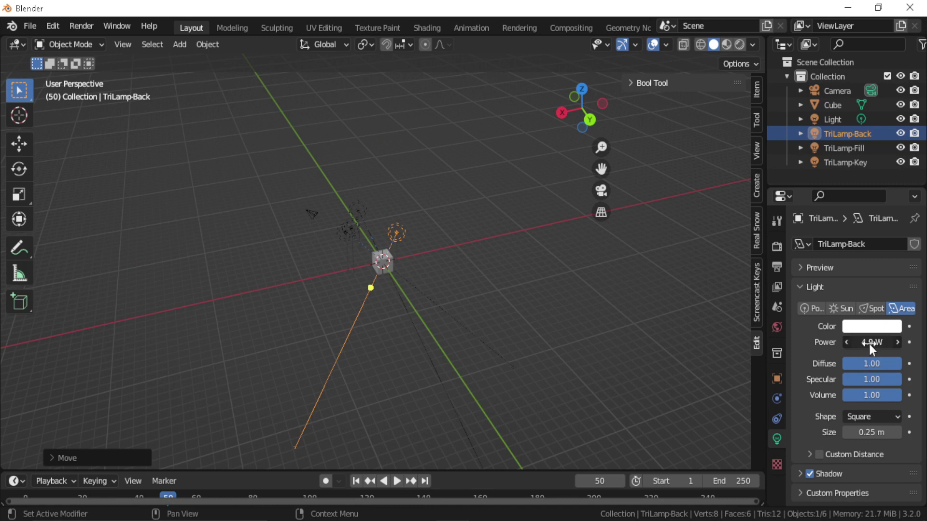
click(846, 329)
click(835, 227)
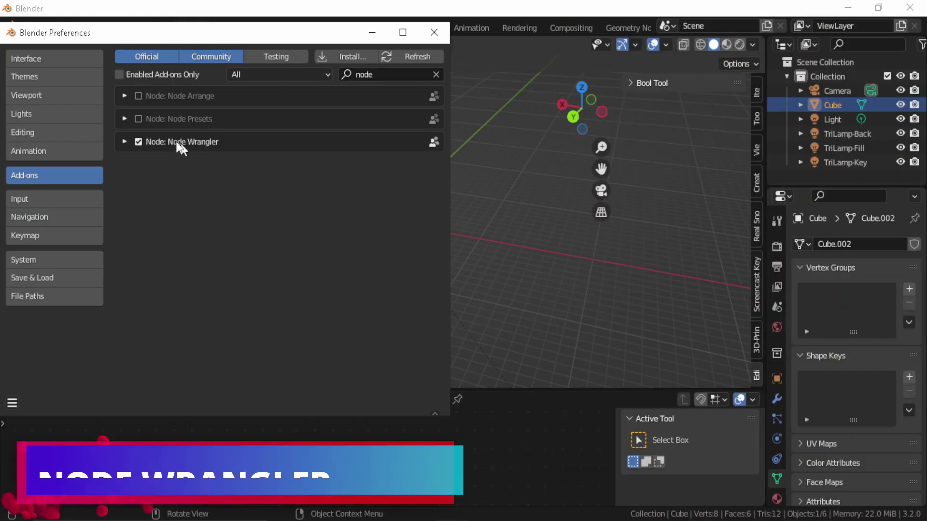
Expand Node Wrangler, scroll through its hotkey list, then close Preferences
click(125, 142)
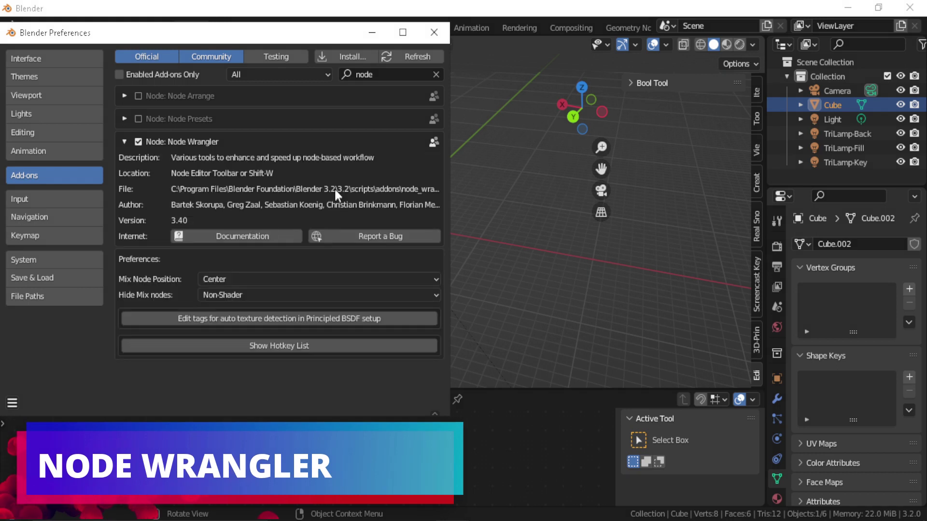
click(292, 346)
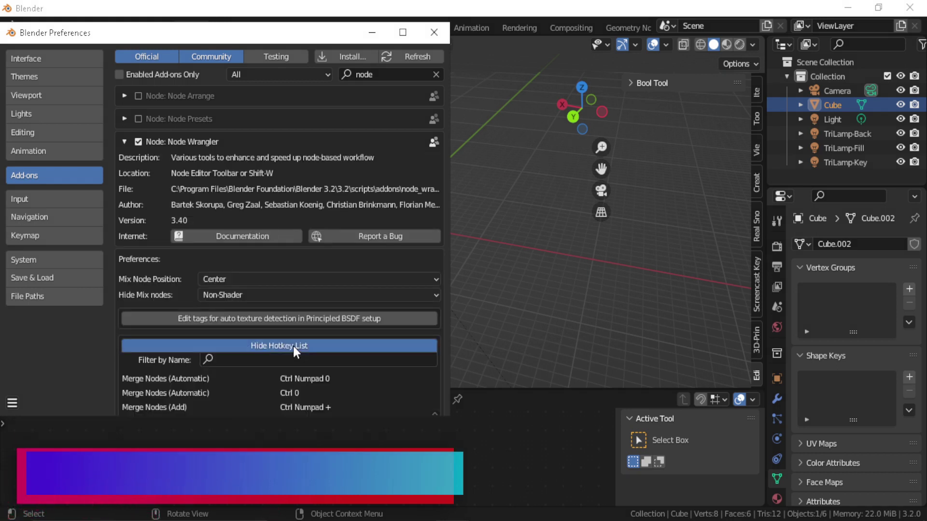
scroll(304, 355, down, 1)
scroll(309, 358, down, 3)
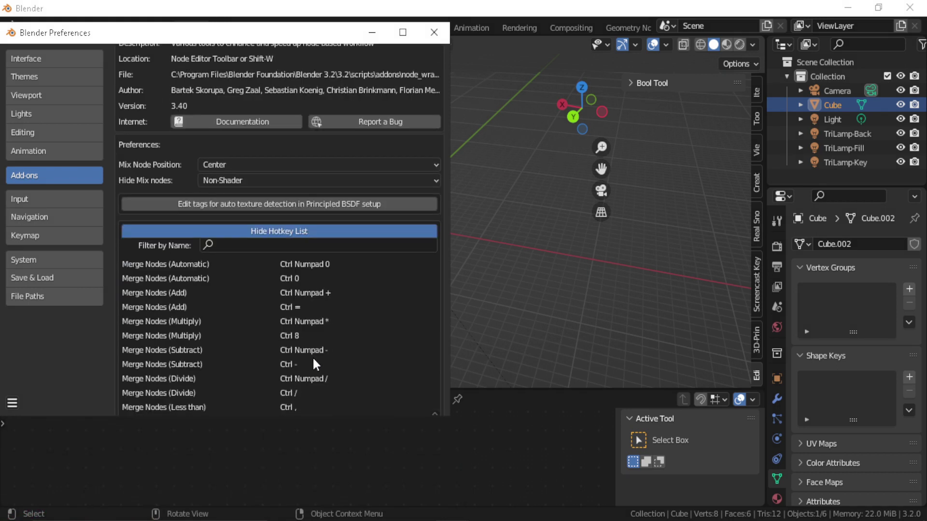
click(433, 33)
Create a new material for the cube and enlarge the shader node editor
click(384, 401)
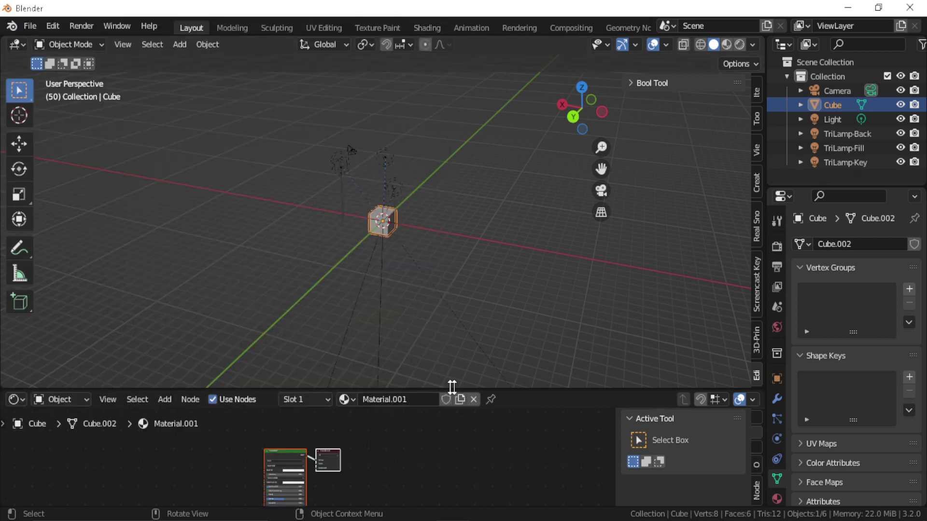
drag(467, 389, 445, 195)
scroll(283, 309, up, 4)
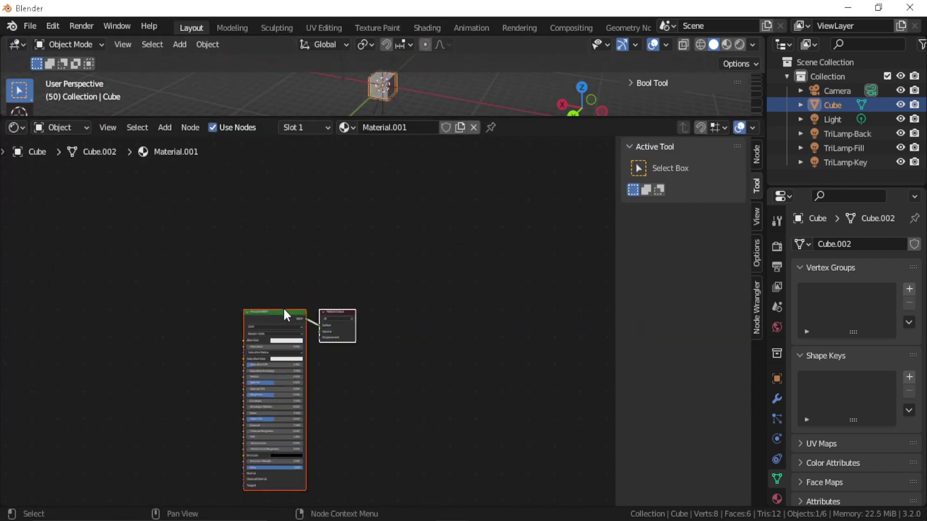
drag(278, 315, 230, 320)
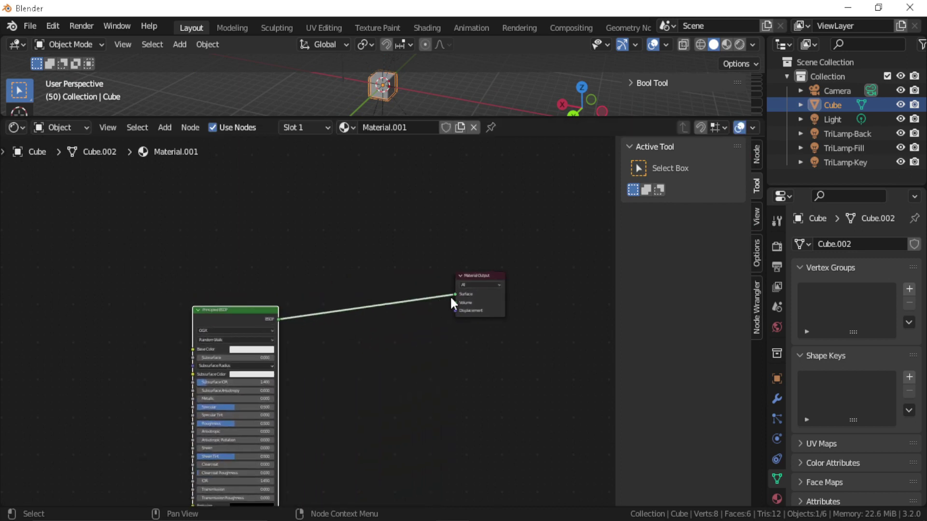
drag(452, 294, 429, 293)
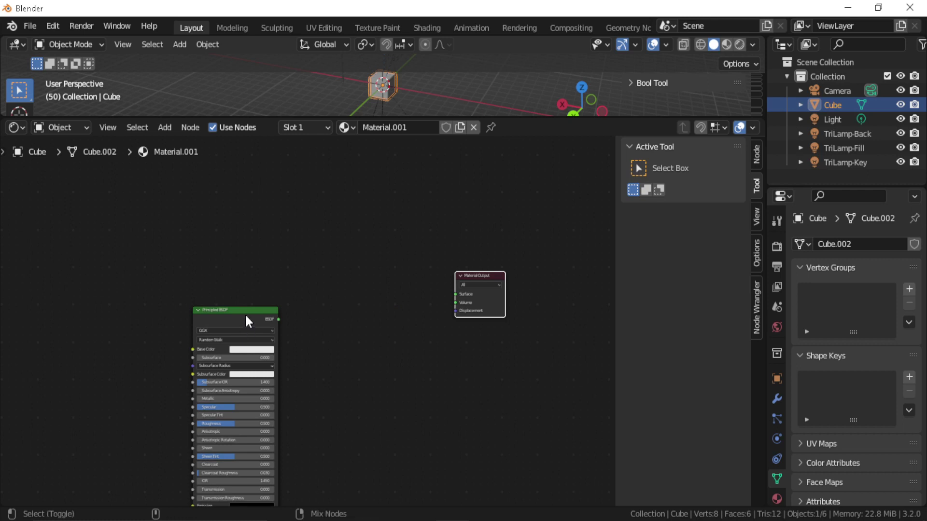
key(ctrl+z)
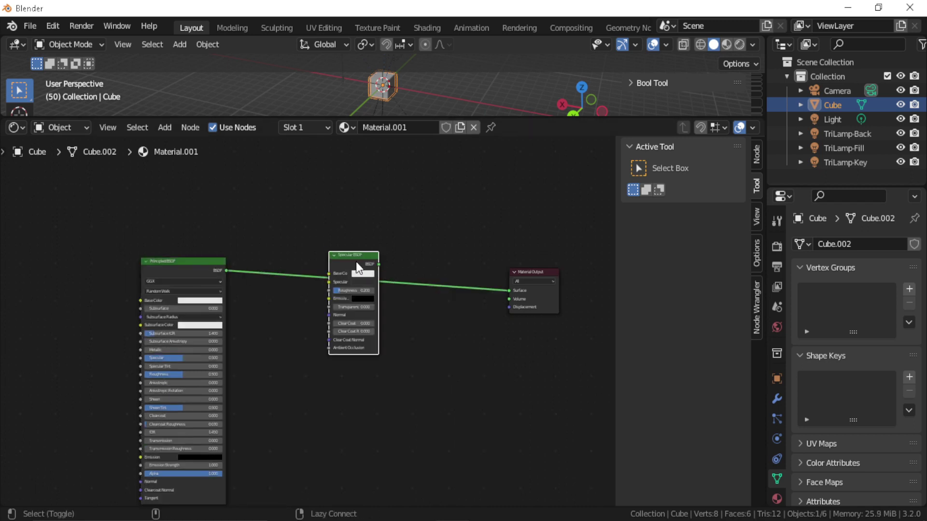
Use Node Wrangler to mix Principled and Specular BSDF and link Principled into Base Color
click(196, 263)
click(228, 274)
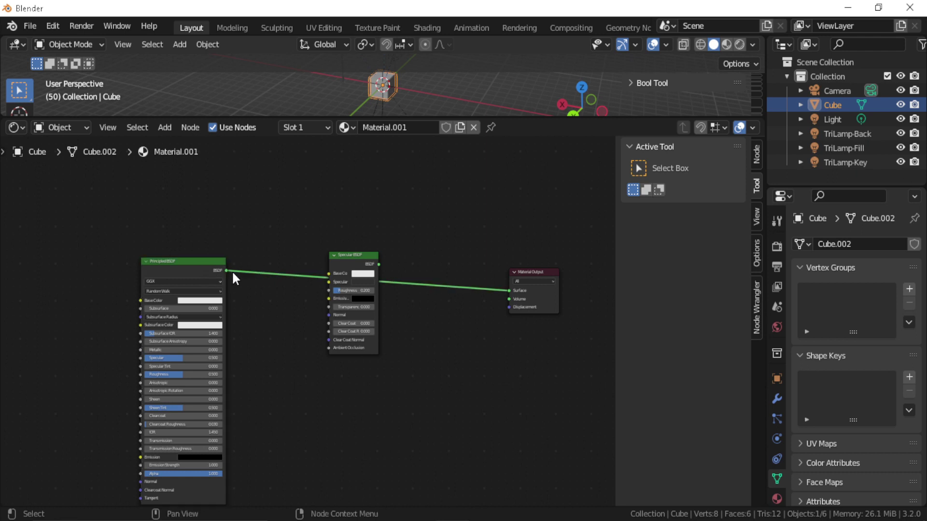
ctrl+shift+right_drag(227, 271, 355, 263)
alt+right_drag(222, 270, 357, 262)
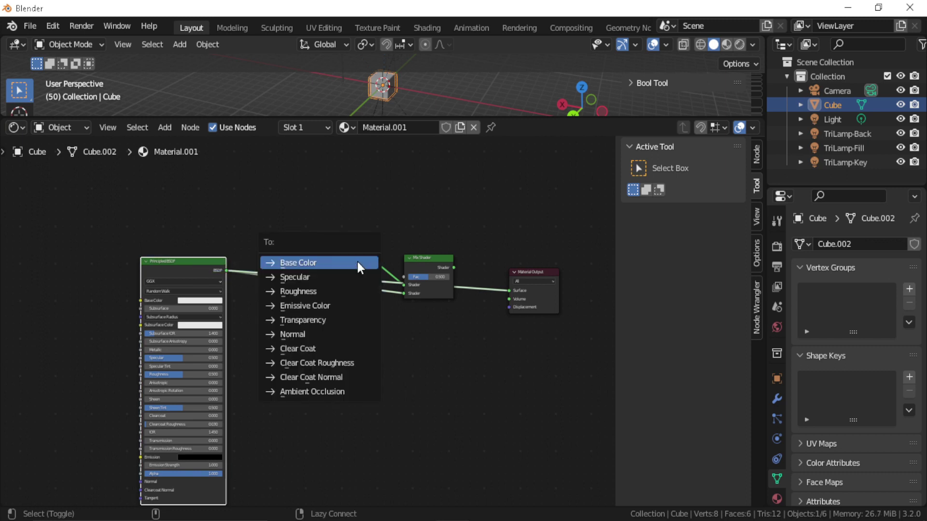
click(316, 265)
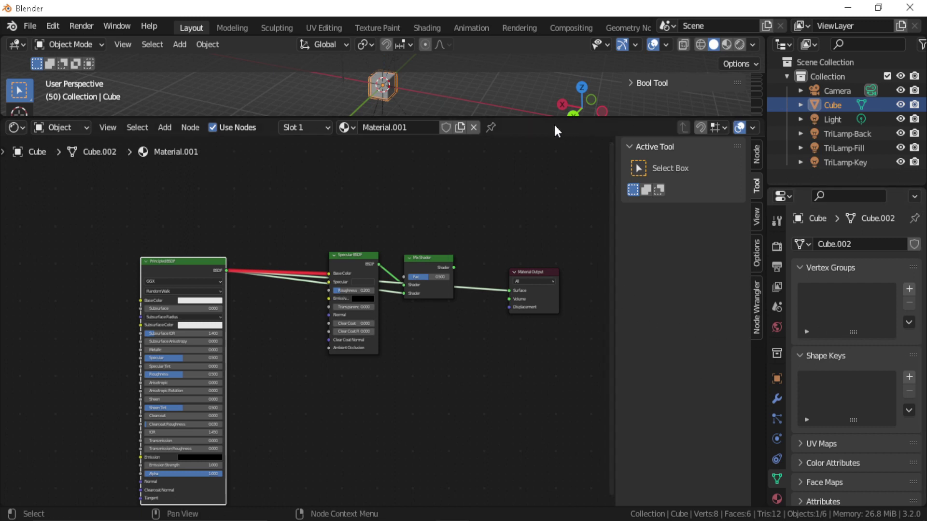
Restore the 3D viewport, box-select all six objects, and delete them
drag(553, 118, 554, 425)
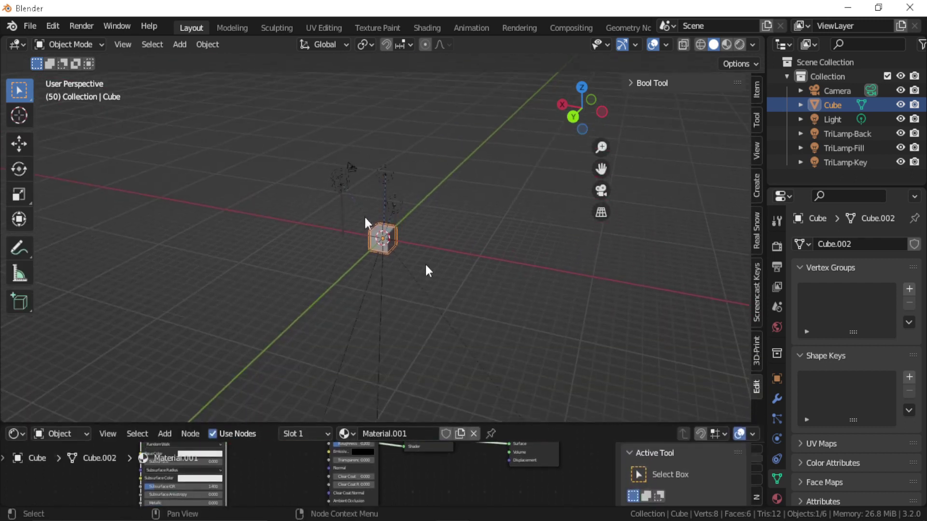
drag(403, 259, 460, 330)
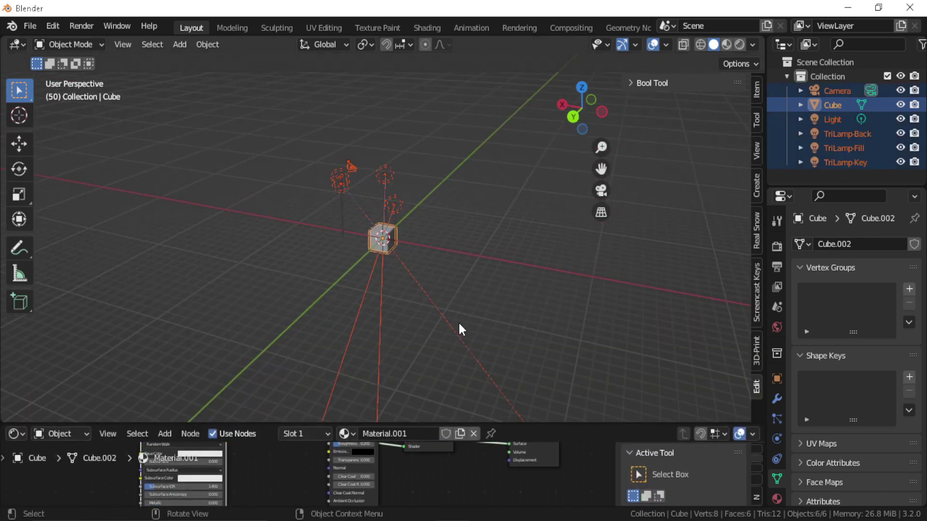
key(Delete)
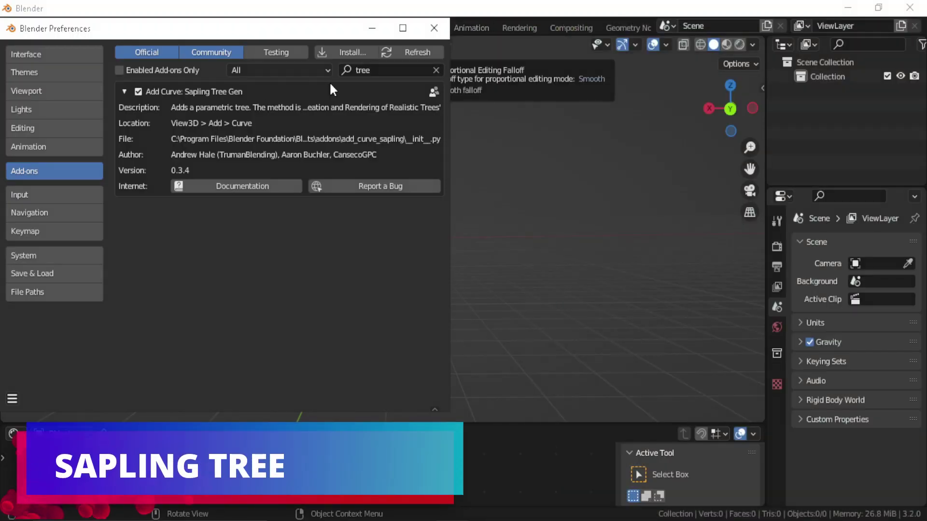
Close Preferences and open the Add > Curve menu to reach Sapling Tree Gen
click(441, 28)
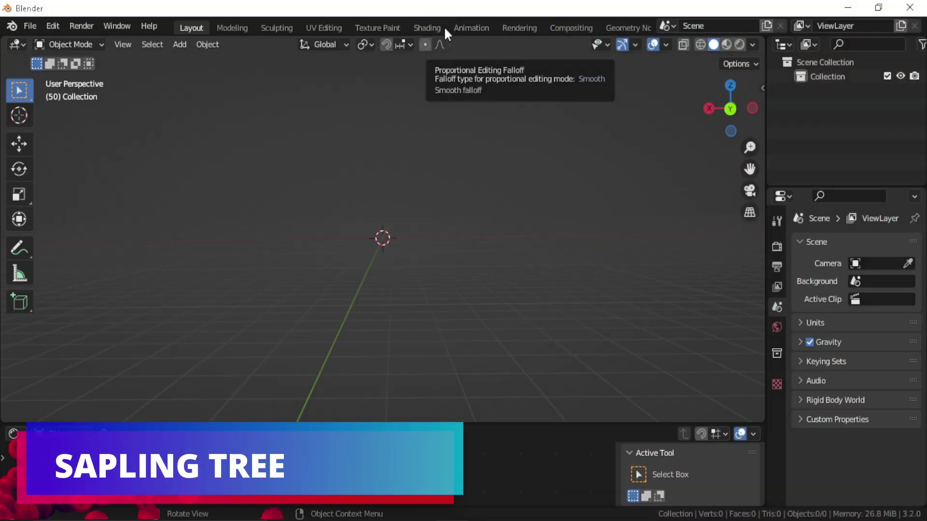
click(180, 44)
mouse_move(196, 76)
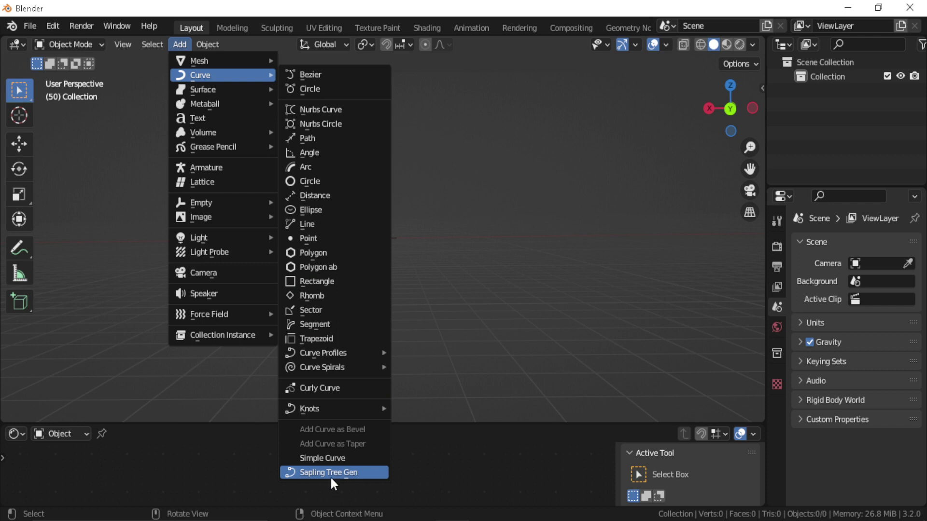
Add a Sapling tree and review its Geometry settings, keeping Auto handles and the Tend Flame shape
click(346, 474)
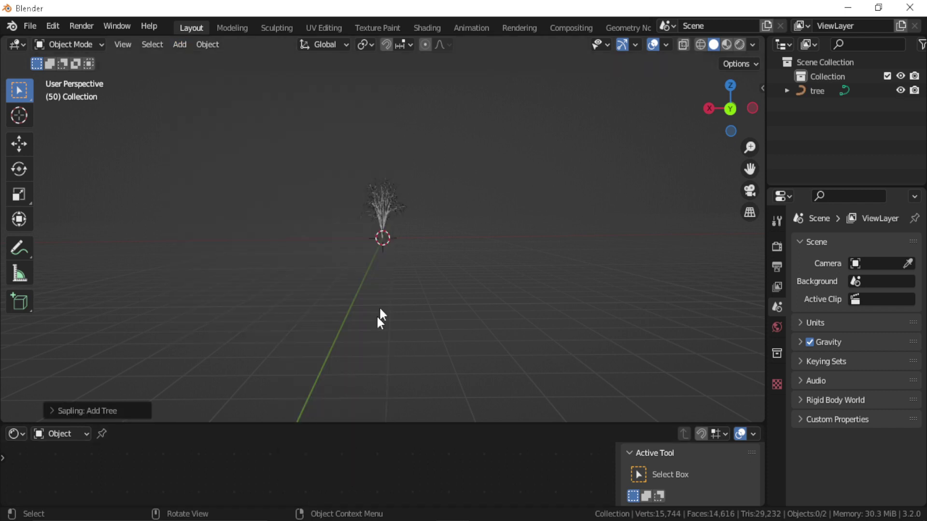
click(97, 411)
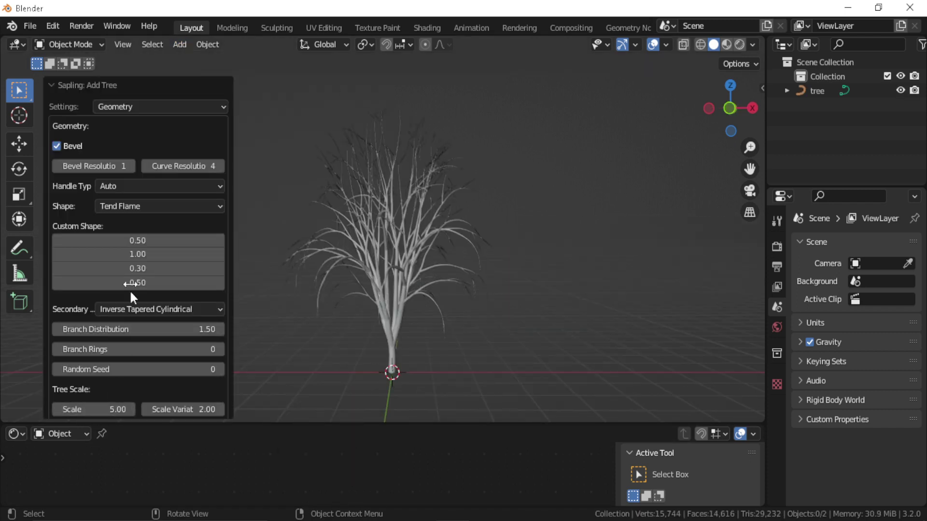
click(127, 106)
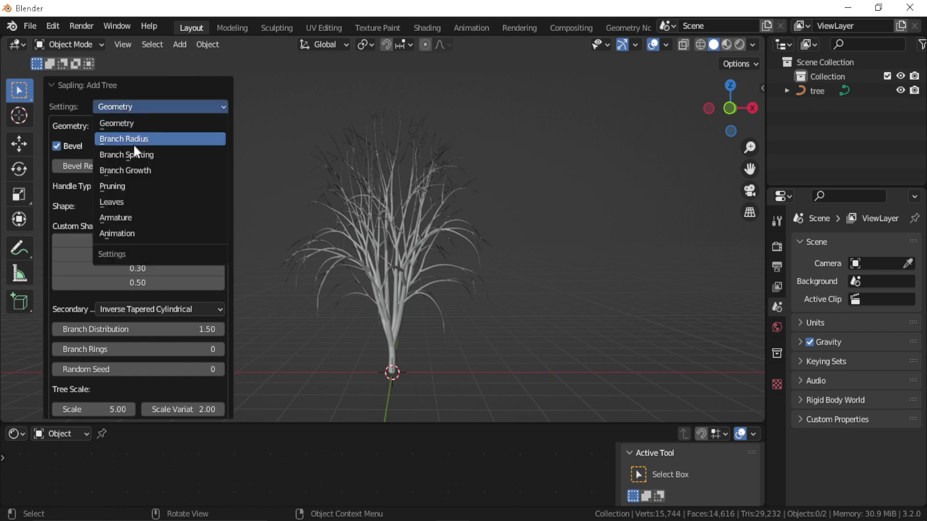
click(64, 200)
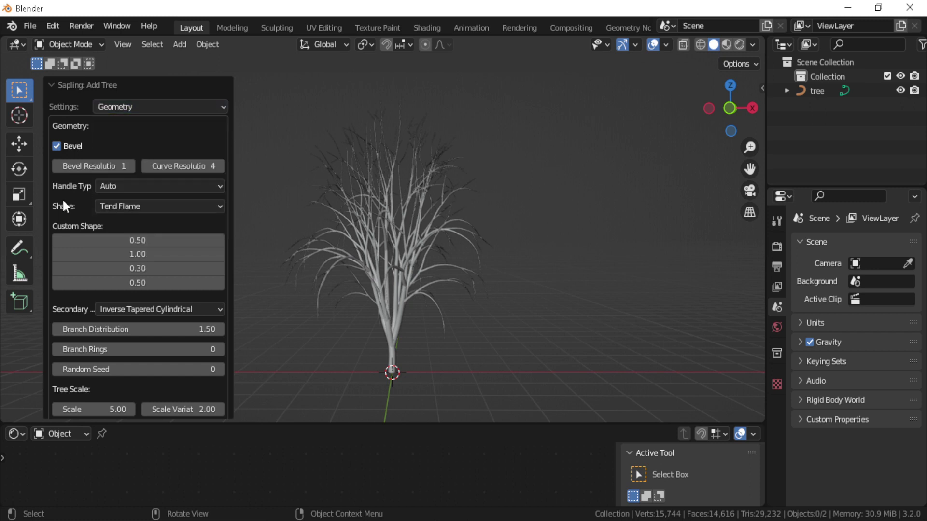
click(136, 189)
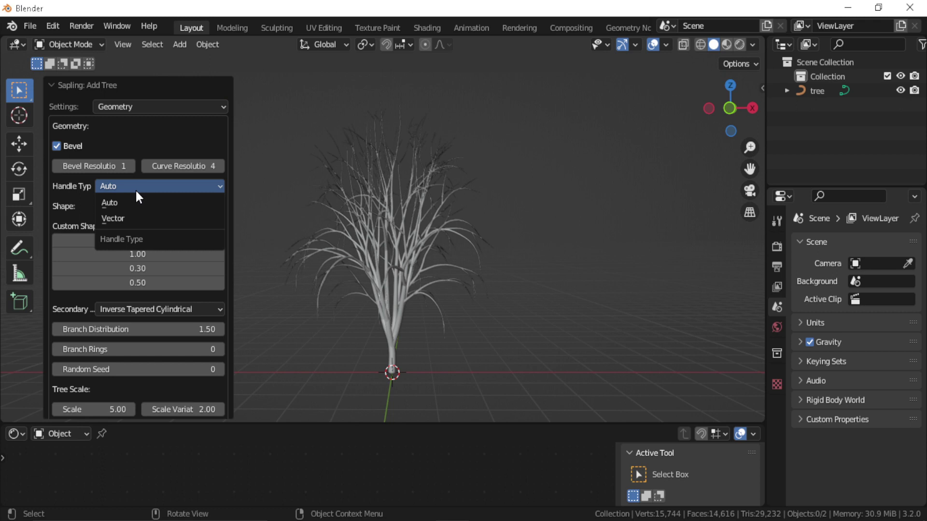
click(136, 190)
click(129, 207)
click(131, 203)
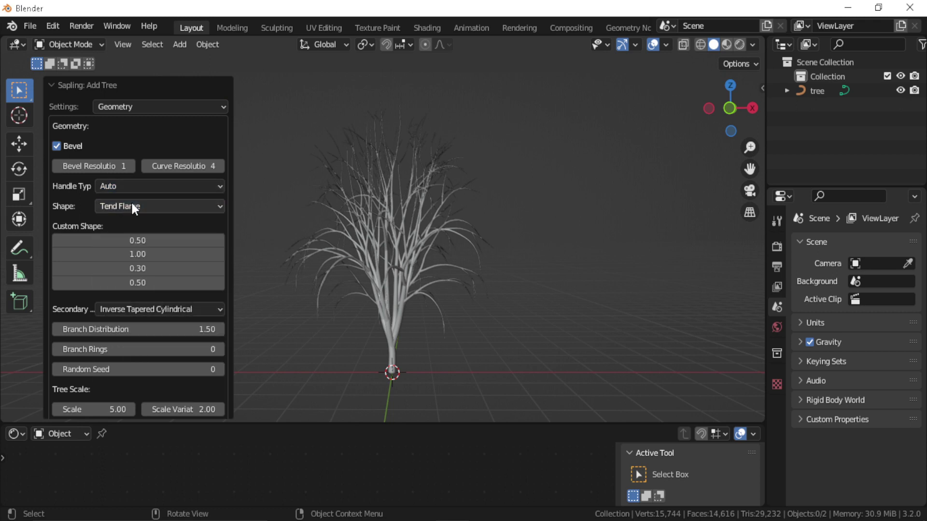
scroll(109, 381, down, 3)
Try the weeping_willow and small pine presets, then load the japanese_maple preset
click(121, 403)
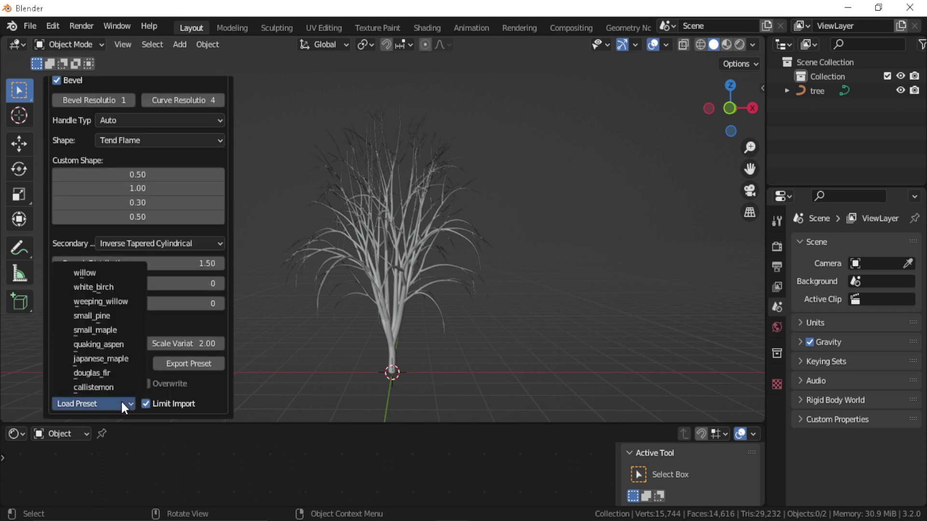
click(107, 303)
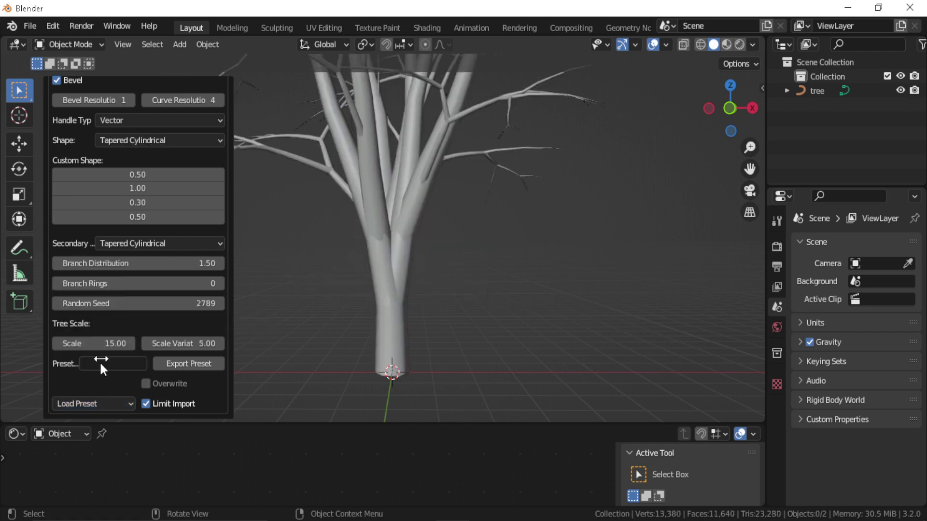
click(92, 406)
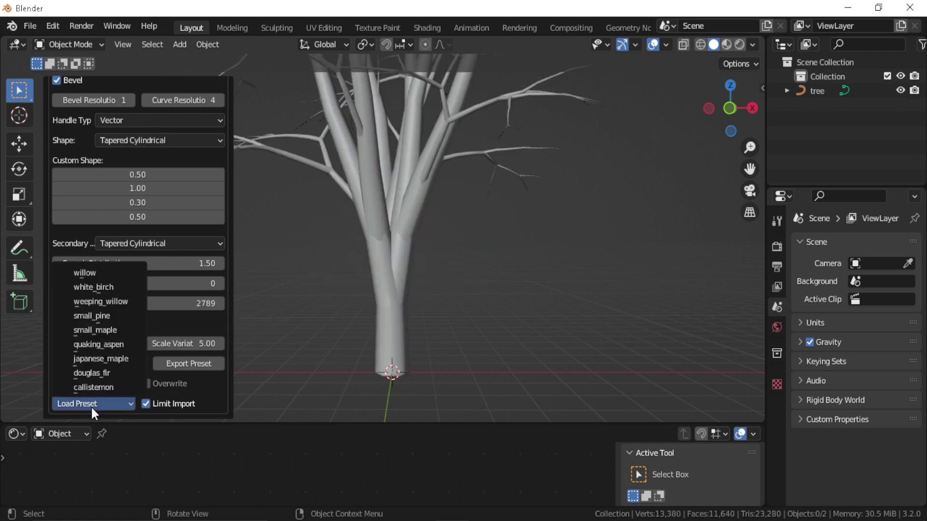
click(100, 316)
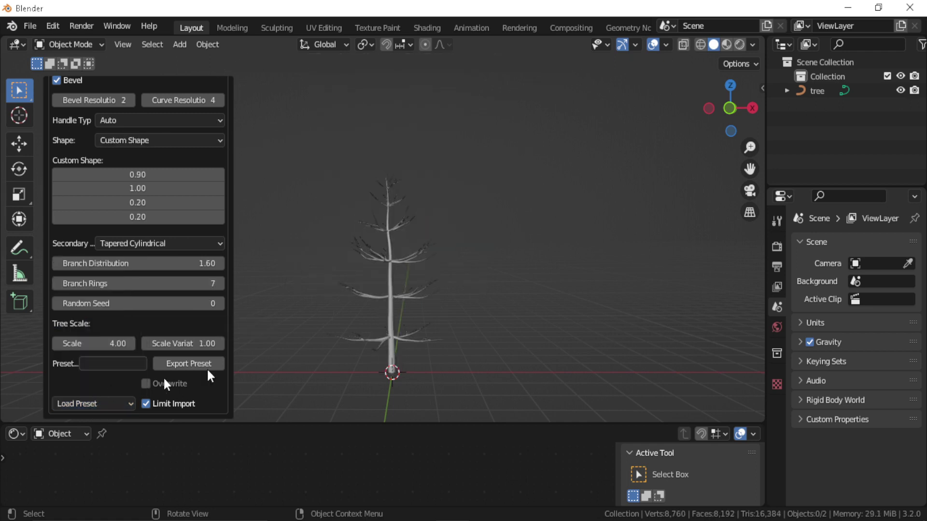
click(86, 407)
click(103, 355)
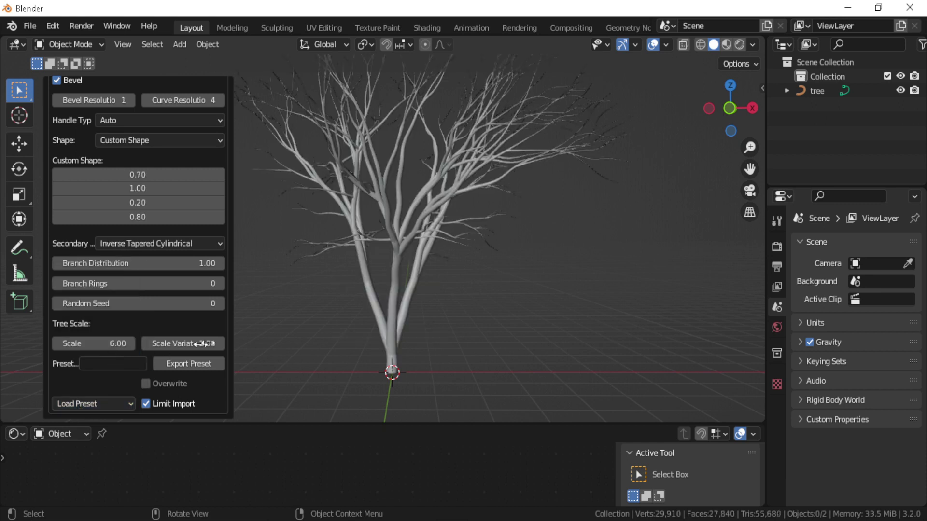
Set Branch Distribution 2.74, Branch Rings 19, Random Seed 21 and Custom Shape 1.00, 1.00, 1.00, 0.80
middle_drag(394, 296, 246, 341)
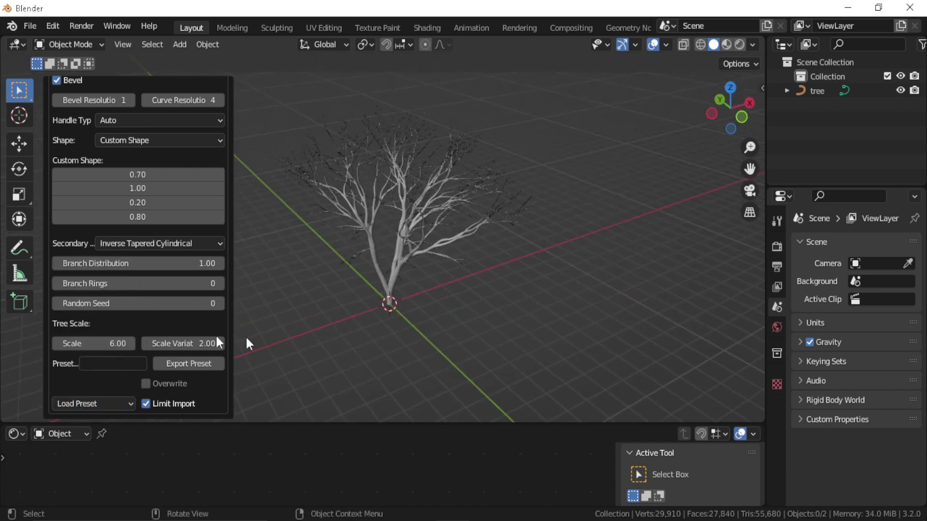
drag(123, 263, 164, 303)
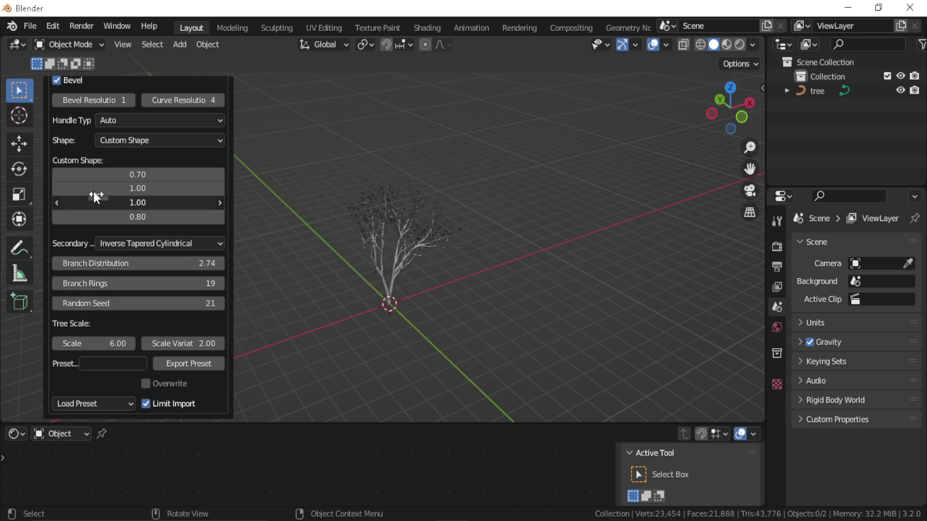
key(Return)
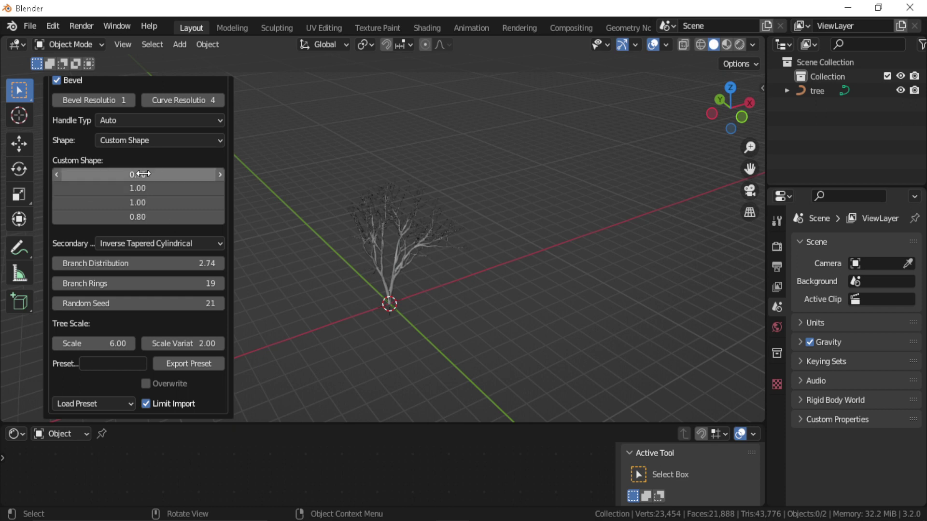
drag(143, 174, 161, 174)
scroll(161, 138, up, 3)
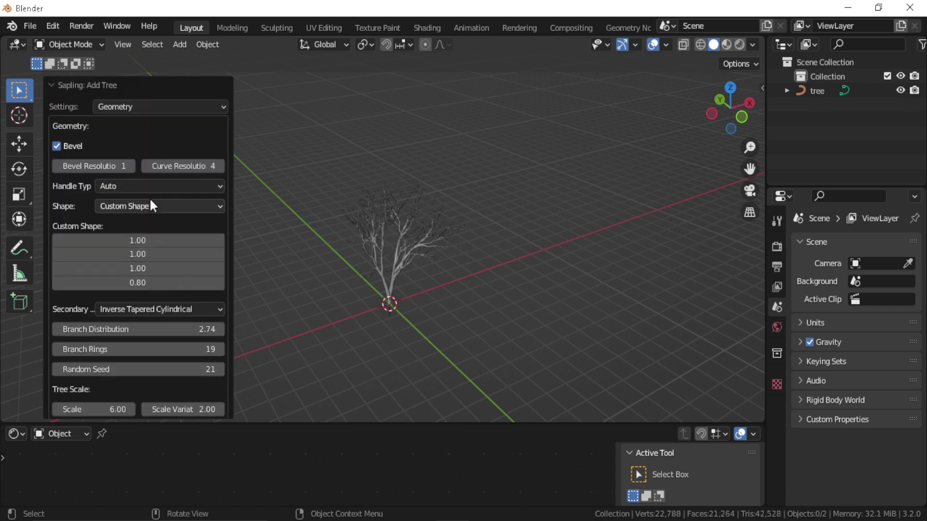
Switch the tree settings to Leaves and lower the second Leaf Down value to 5.89
click(135, 109)
click(121, 199)
middle_drag(483, 198, 383, 227)
scroll(515, 207, up, 3)
scroll(387, 224, down, 5)
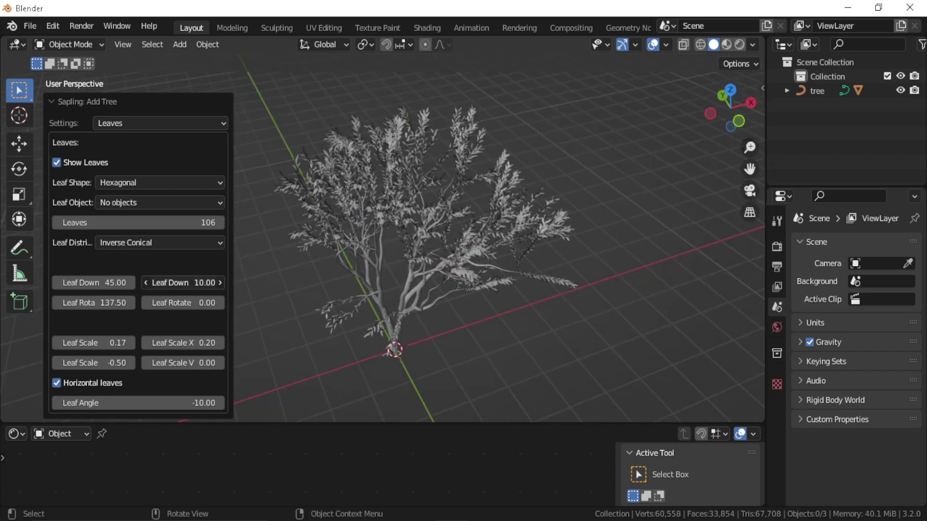
drag(183, 283, 165, 289)
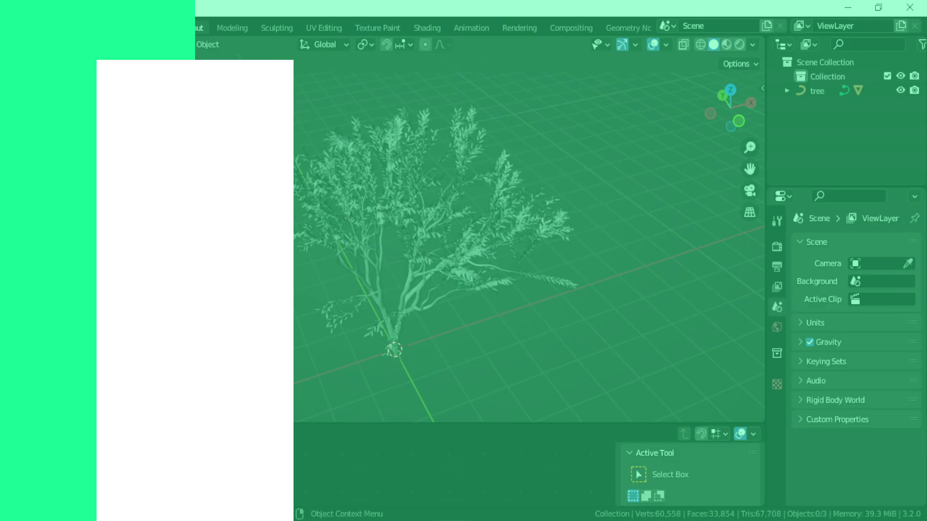
scroll(195, 352, down, 5)
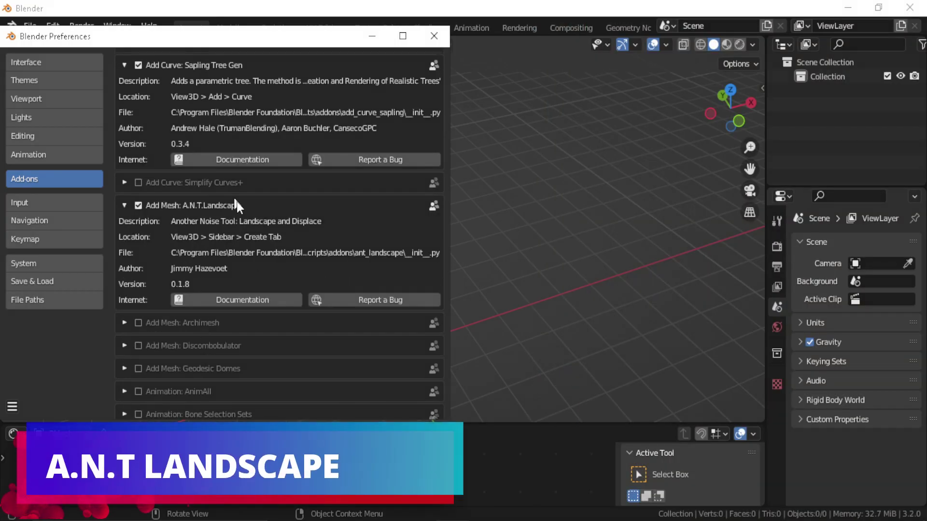
Close Preferences and add a Landscape terrain mesh through Shift+A > Mesh
click(433, 36)
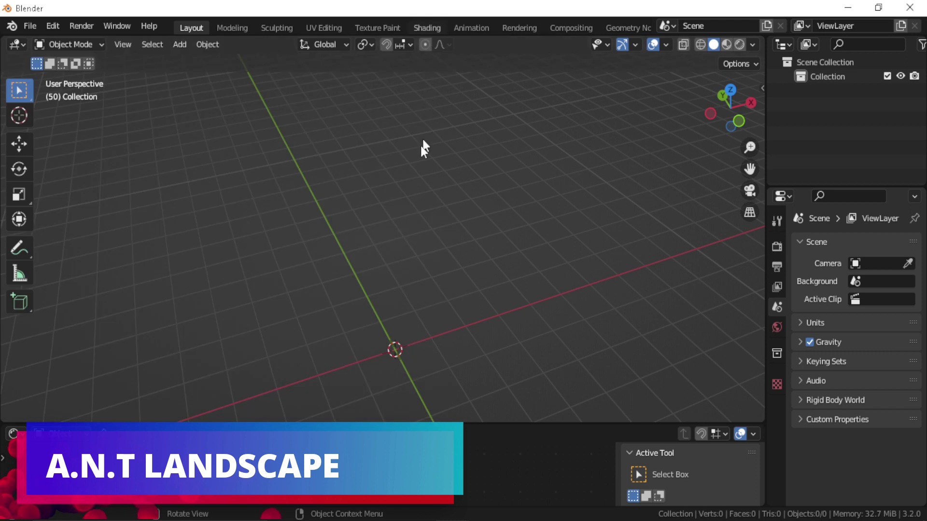
mouse_move(369, 250)
middle_down()
mouse_move(368, 219)
mouse_move(381, 261)
middle_up()
key(shift+a)
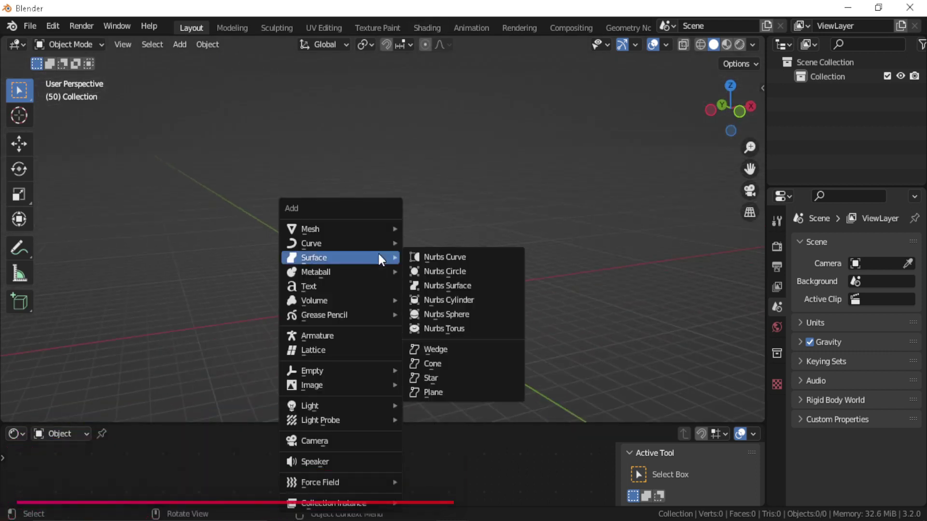
mouse_move(374, 227)
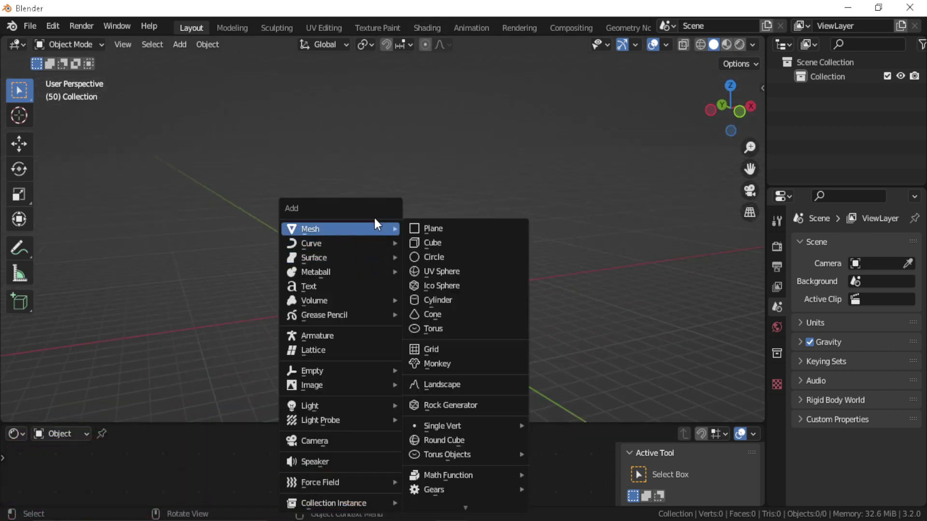
click(465, 385)
middle_drag(309, 345, 233, 299)
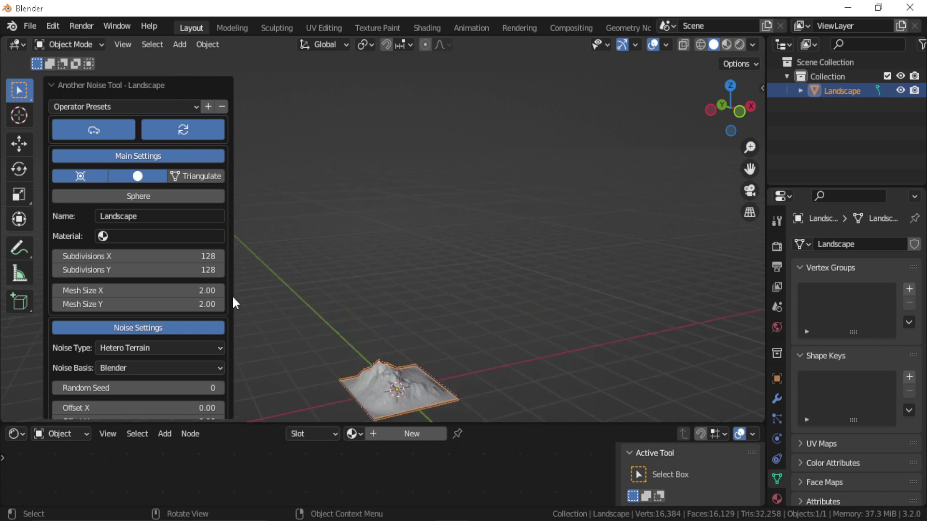
scroll(145, 227, down, 3)
scroll(114, 118, up, 3)
Browse the landscape presets without choosing one and raise Subdivisions X to 146
click(122, 107)
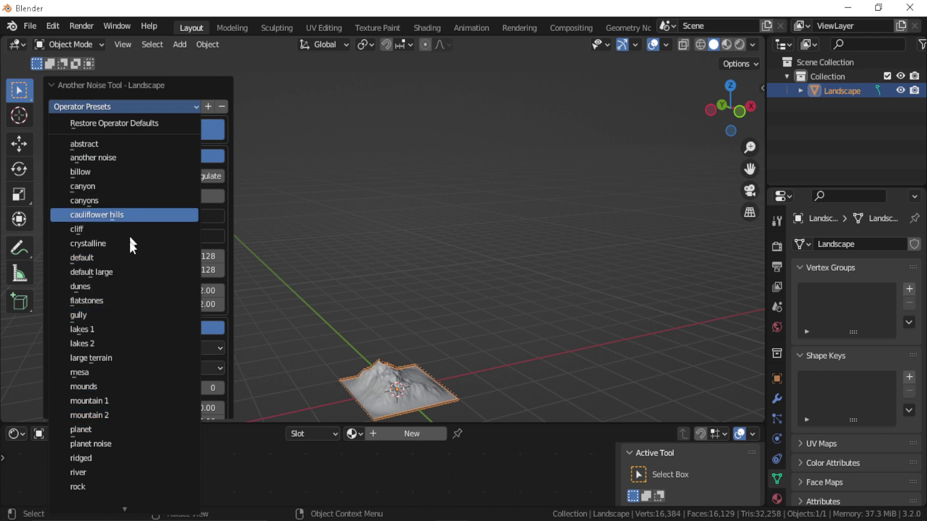
click(121, 105)
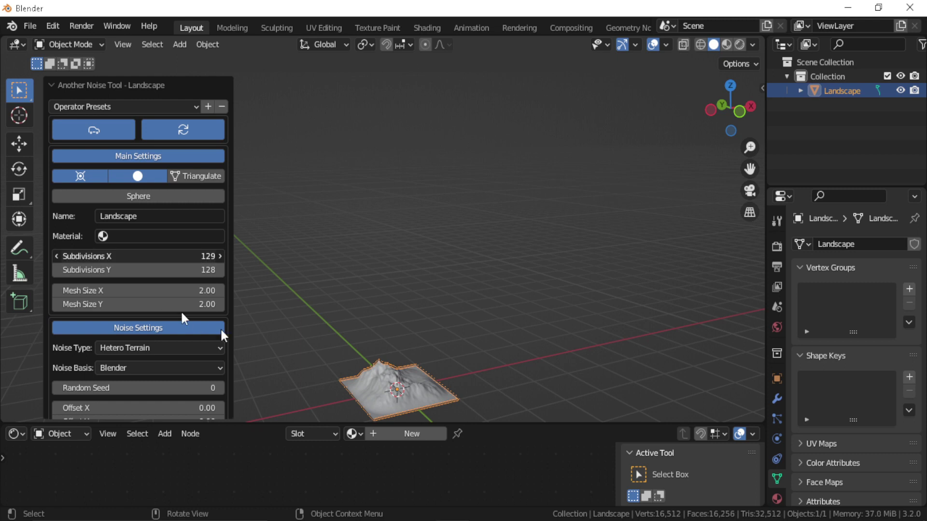
drag(221, 331, 395, 355)
key(KP_Decimal)
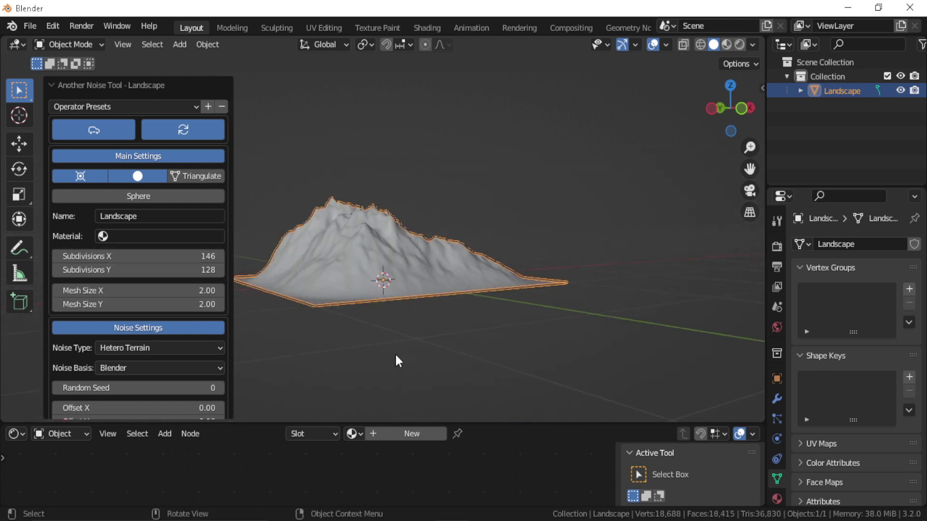
middle_drag(363, 236, 155, 317)
scroll(157, 333, down, 5)
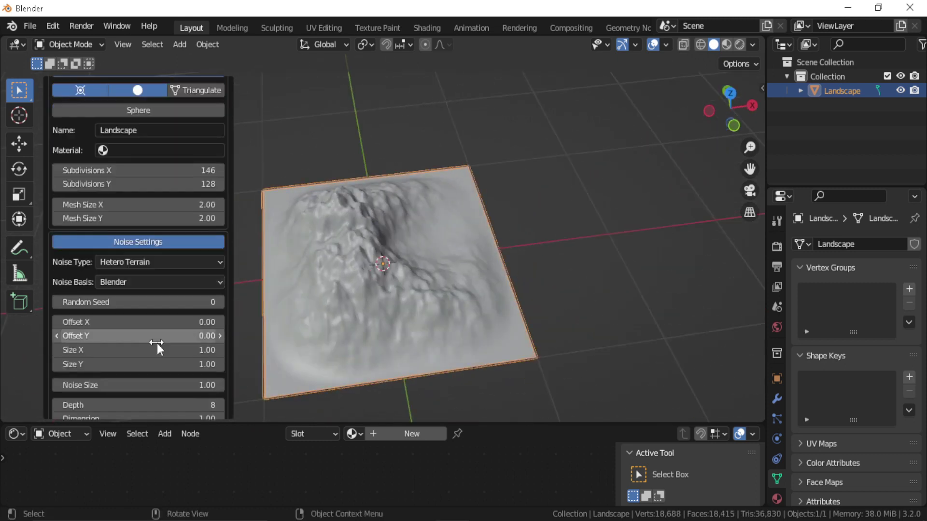
scroll(152, 333, down, 7)
scroll(139, 287, down, 8)
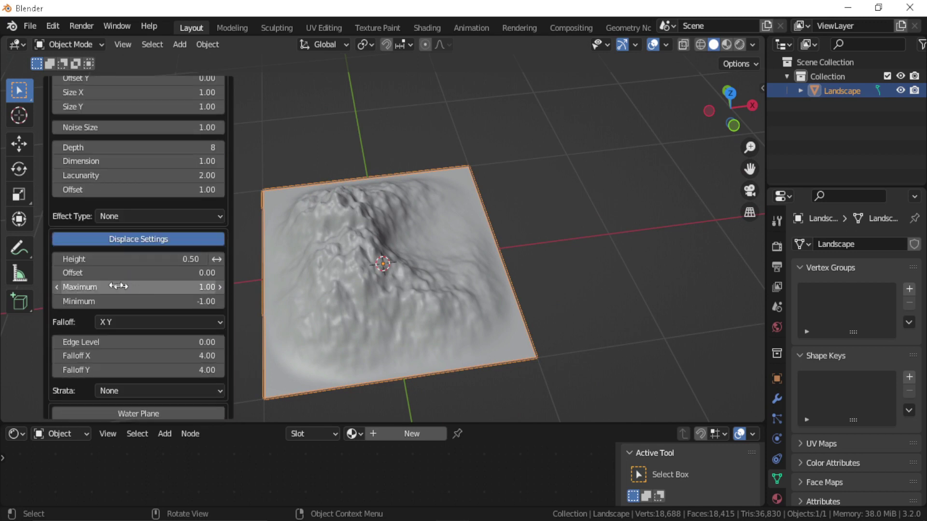
scroll(118, 286, down, 1)
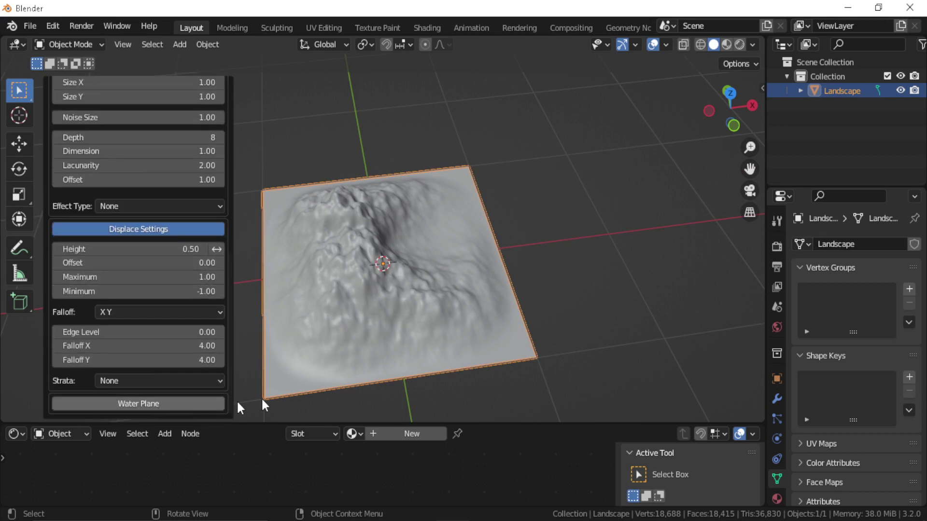
Reselect the landscape and delete it
click(575, 201)
click(407, 272)
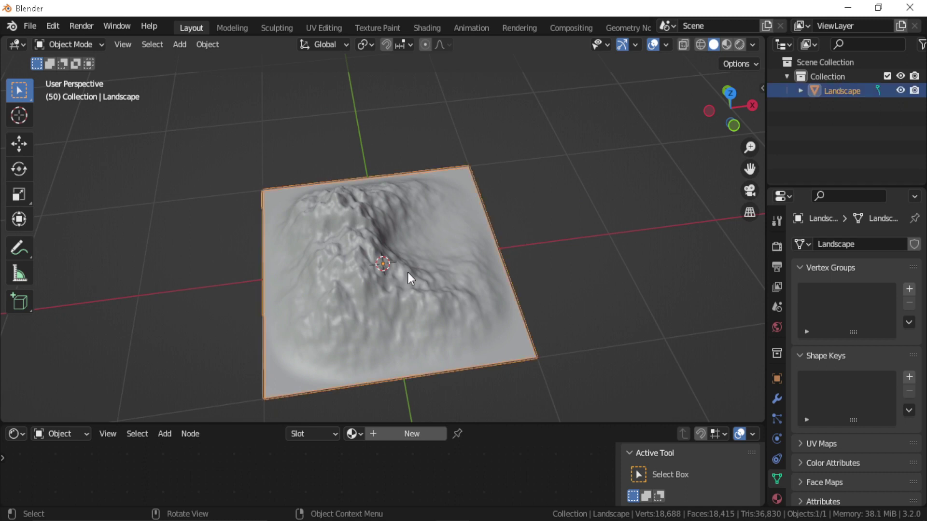
key(Delete)
Check the enabled BoltFactory add-on's details and close Preferences
middle_drag(394, 265, 372, 244)
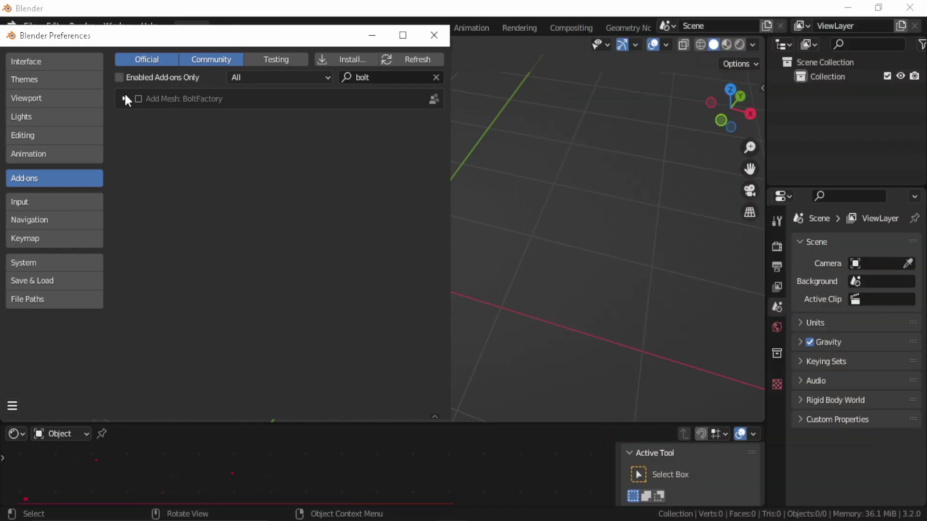
click(124, 97)
click(435, 37)
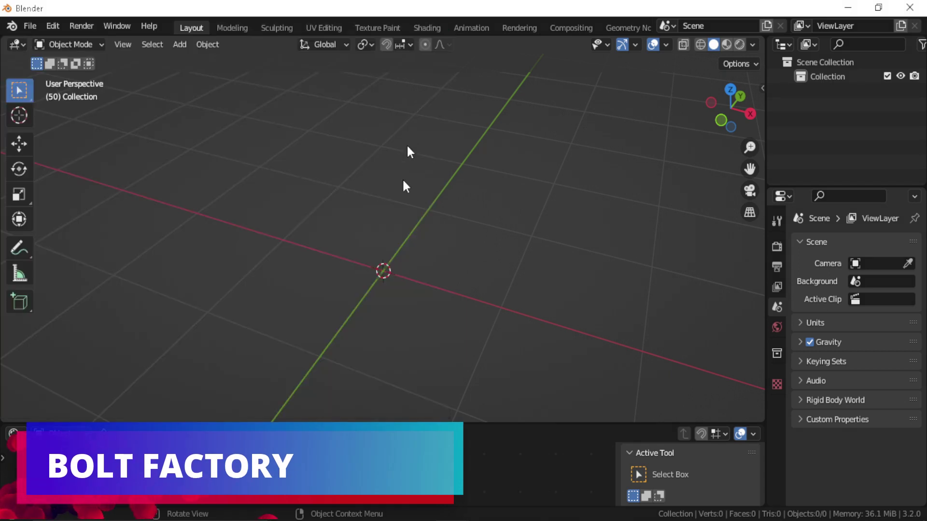
Add a Bolt mesh through Shift+A > Mesh > Bolt
key(shift+a)
mouse_move(396, 230)
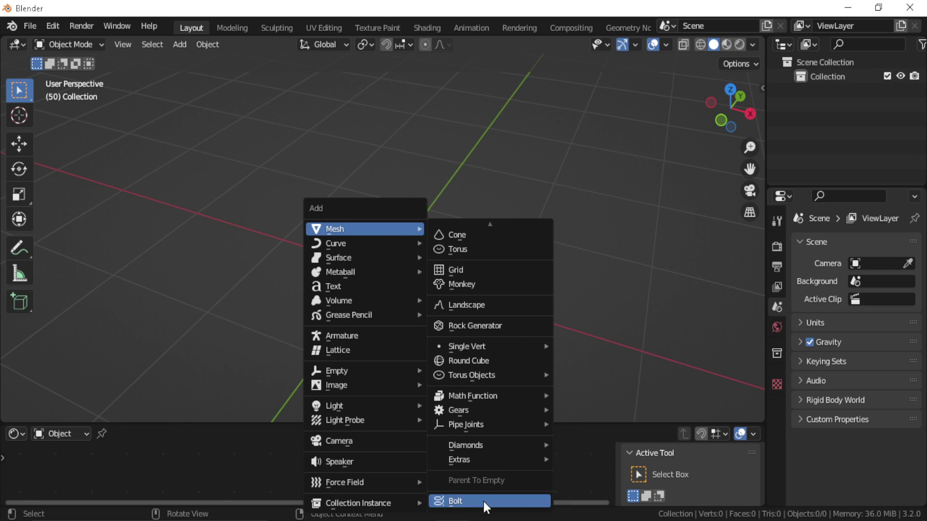
click(483, 502)
scroll(386, 292, down, 8)
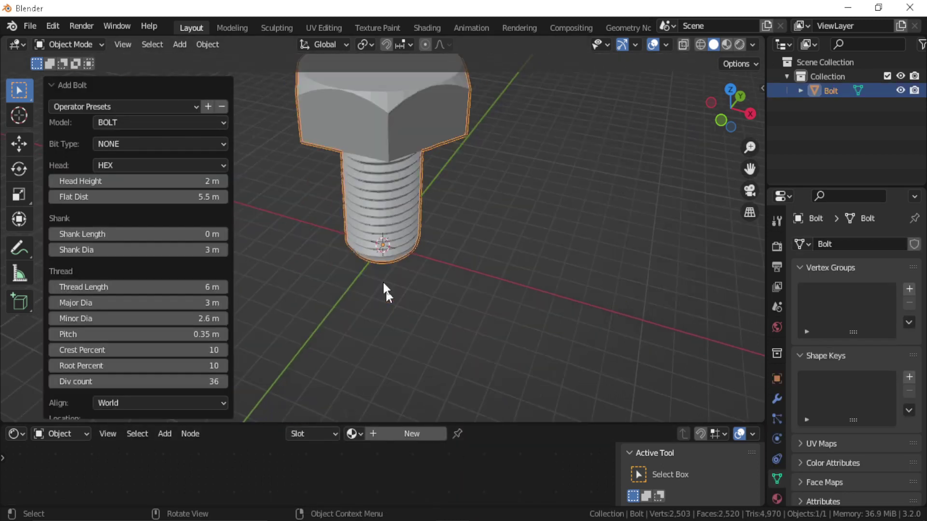
Switch the fastener to a hex nut and back to a bolt, then give it an Allen head
click(170, 123)
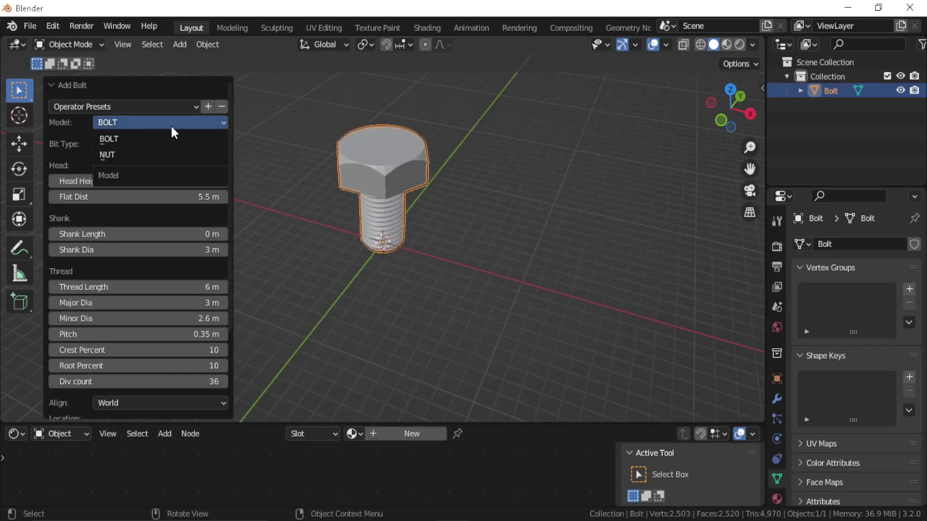
click(140, 152)
click(136, 126)
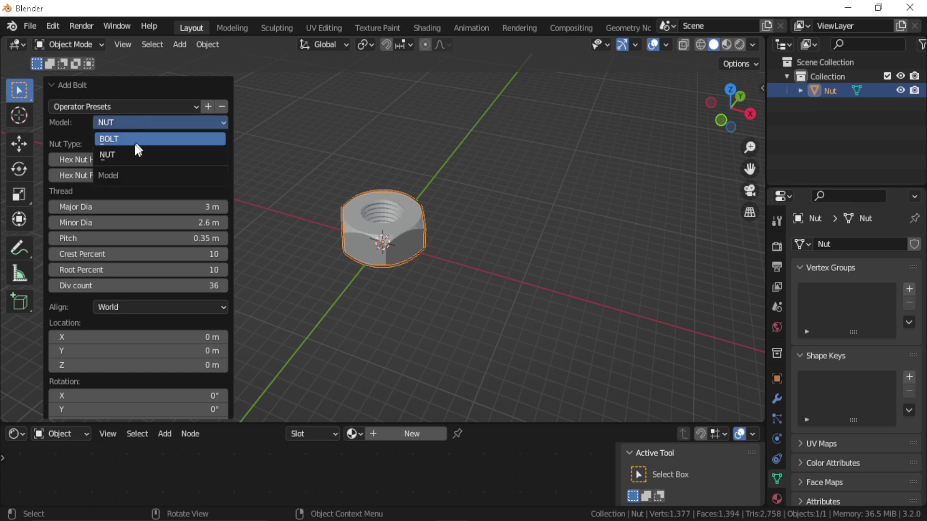
click(134, 141)
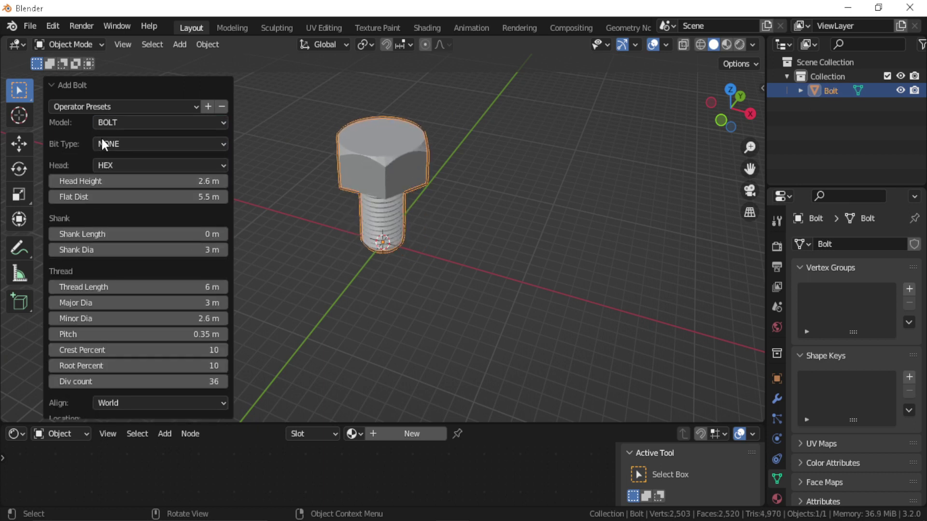
click(102, 140)
click(124, 176)
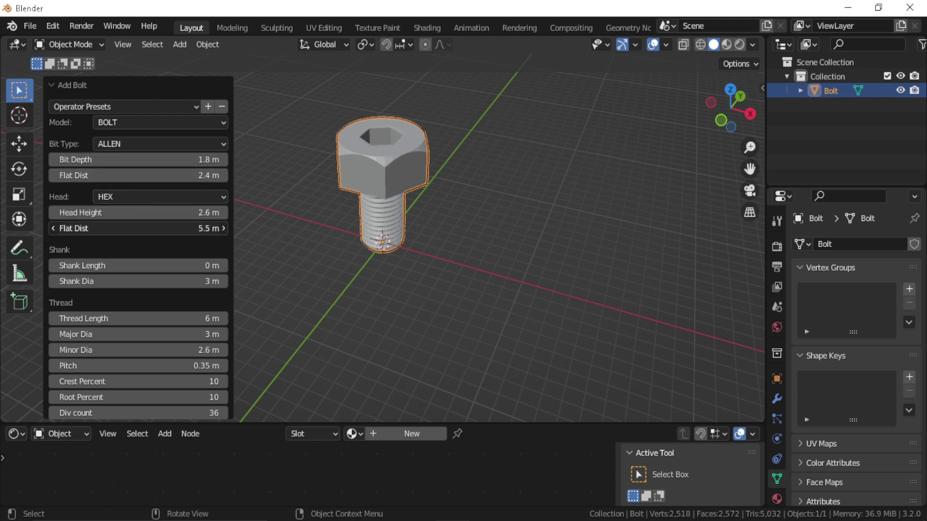
Set Head Flat Dist 5.8 m, Shank Length 0.49 m, Thread Length 6.7 m and Pitch 0.76 m
drag(120, 229, 140, 228)
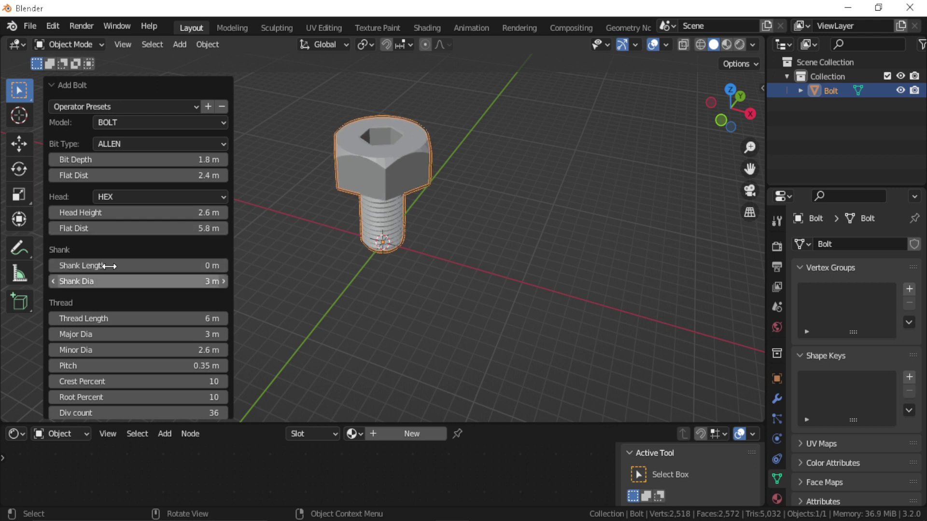
drag(110, 266, 140, 266)
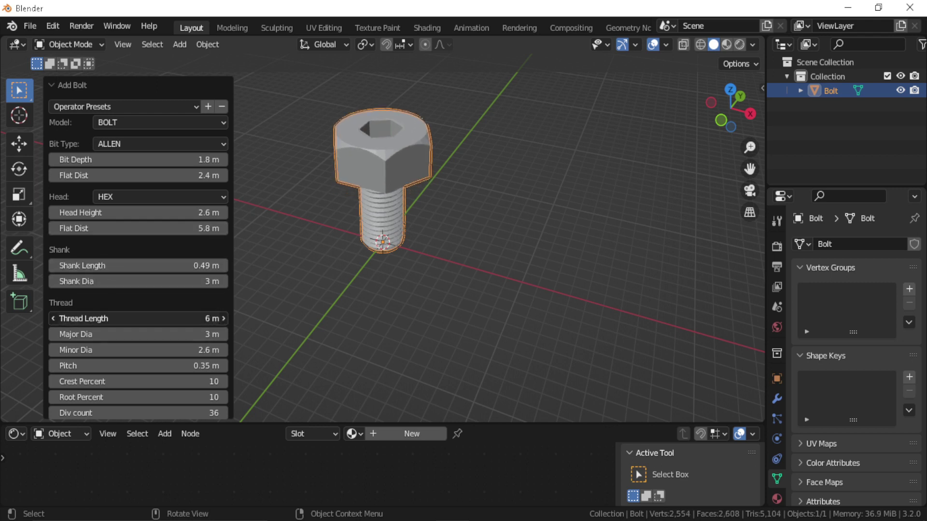
drag(100, 319, 116, 319)
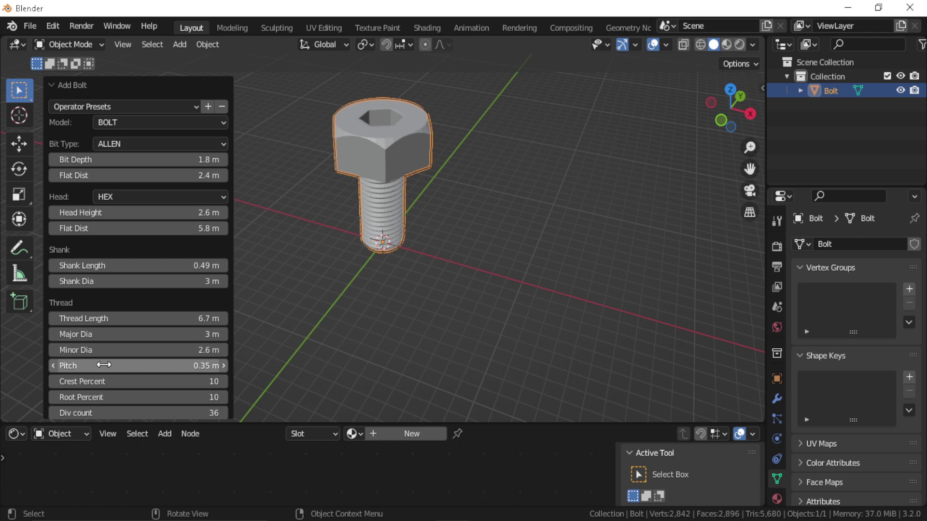
drag(99, 365, 130, 366)
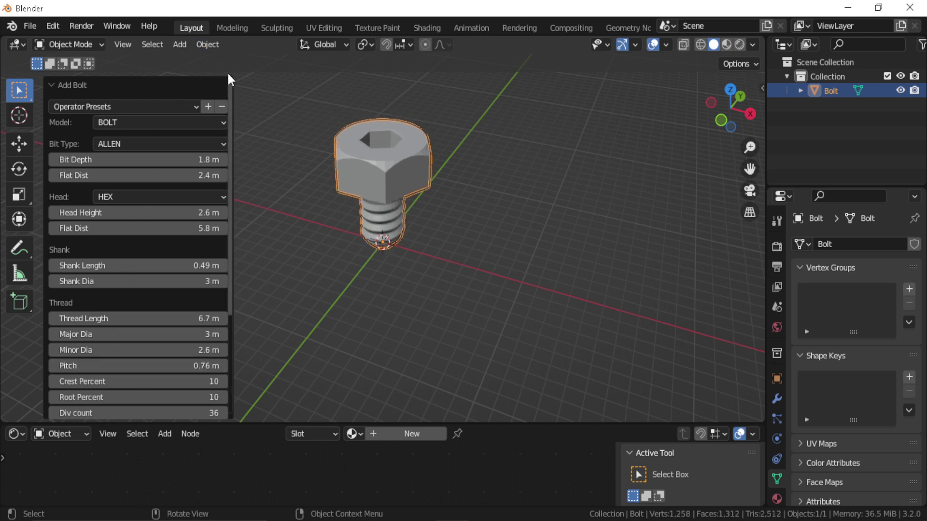
click(299, 227)
click(347, 155)
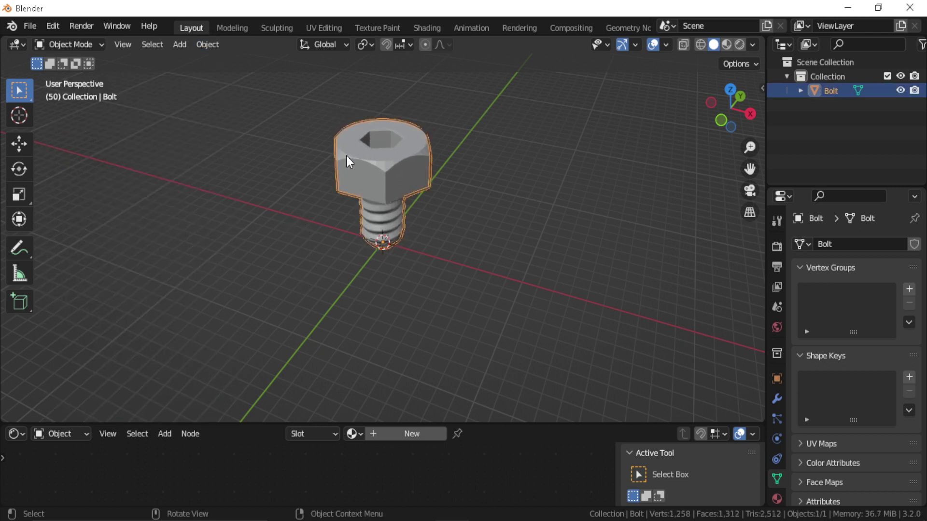
Delete the bolt and enable Mesh: Edit Mesh Tools from an 'edit' add-on search
key(Delete)
click(53, 26)
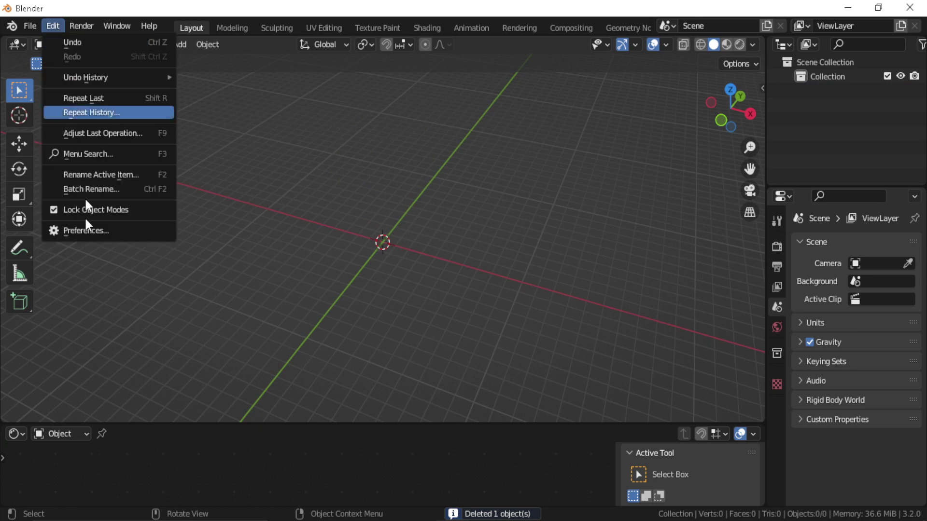
click(89, 226)
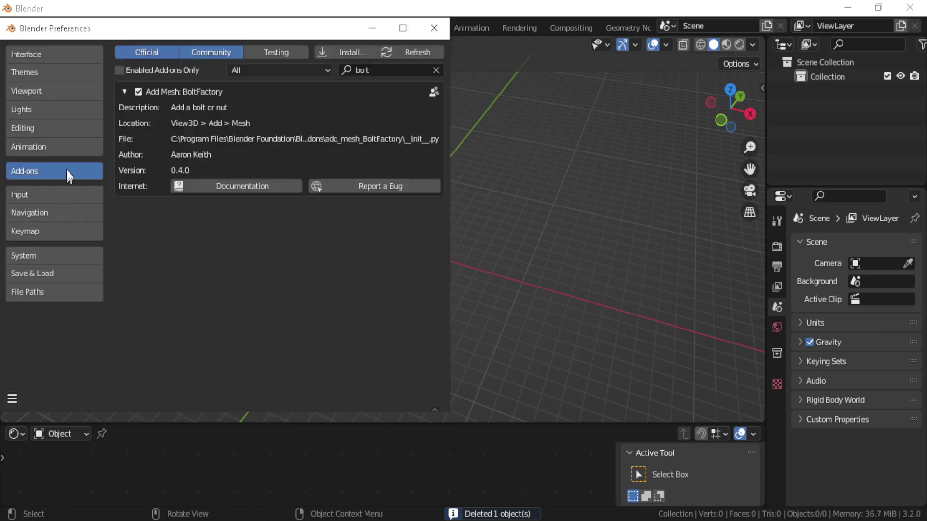
click(386, 70)
text(edit)
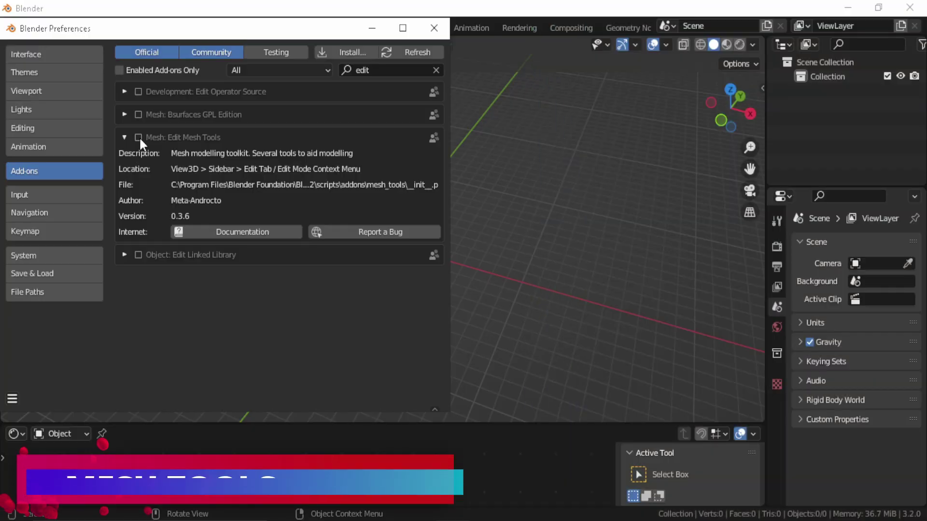
click(138, 138)
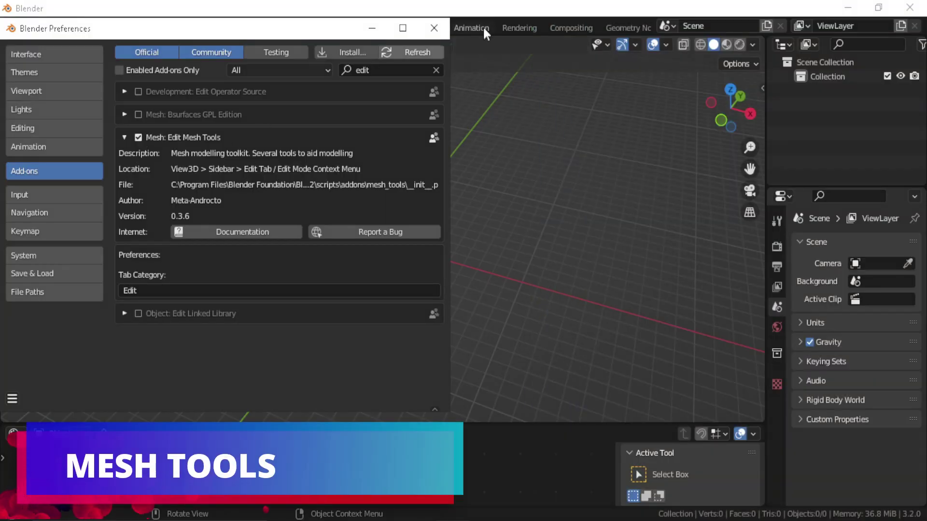
Close Preferences, add a cube at the origin and switch it into Edit Mode
click(436, 27)
key(shift+a)
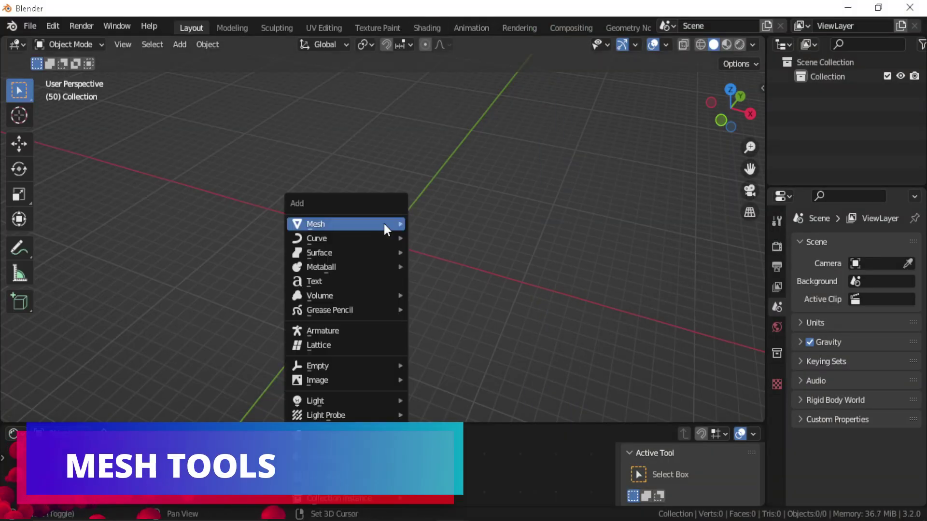
mouse_move(384, 224)
click(434, 239)
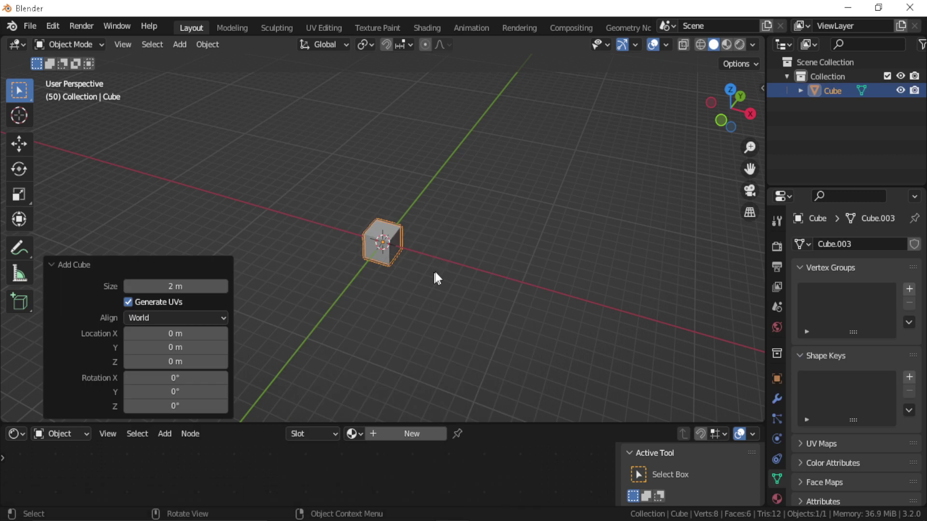
key(Tab)
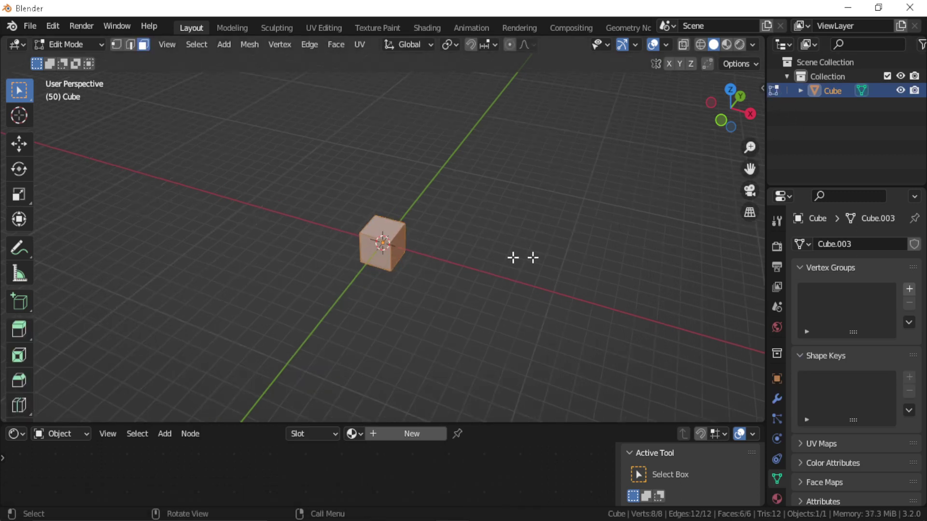
scroll(513, 257, up, 2)
In the N panel expand Mesh Tools' Vert and Edge Tools and start Bevel Vertices
key(n)
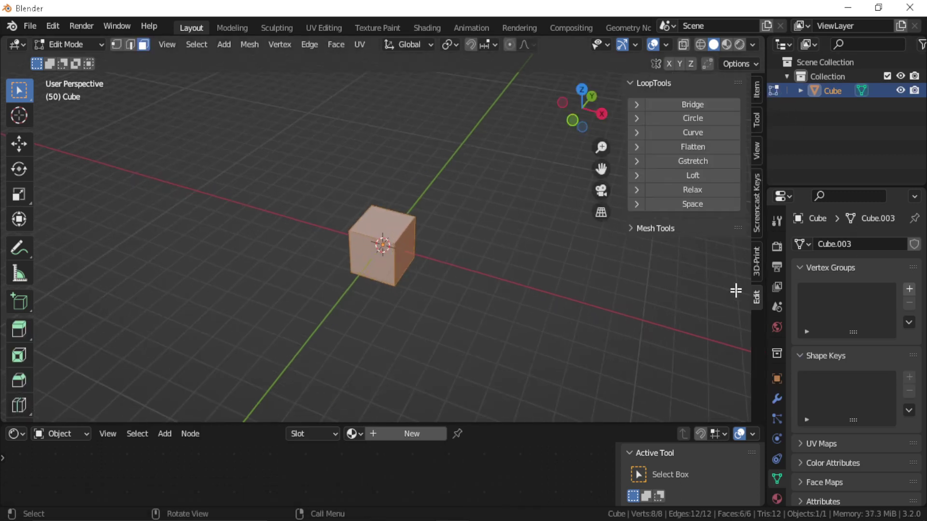
click(637, 228)
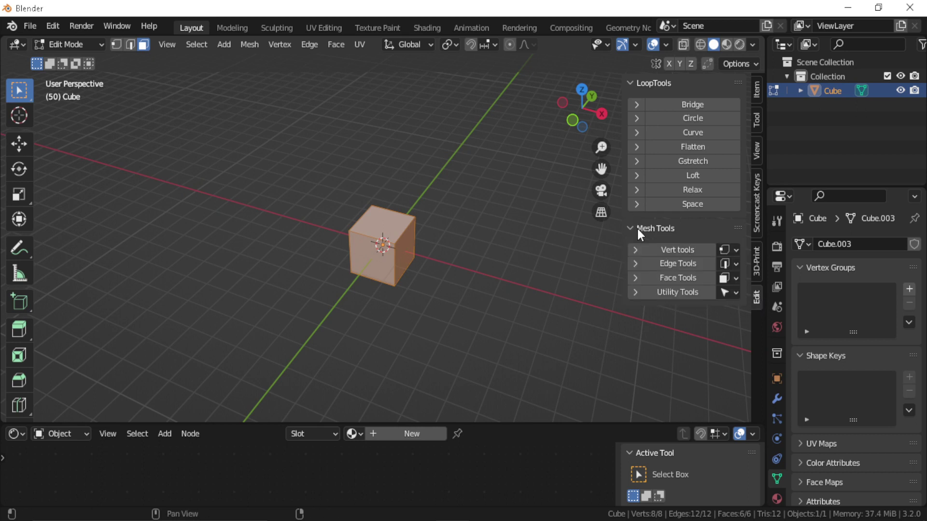
click(635, 81)
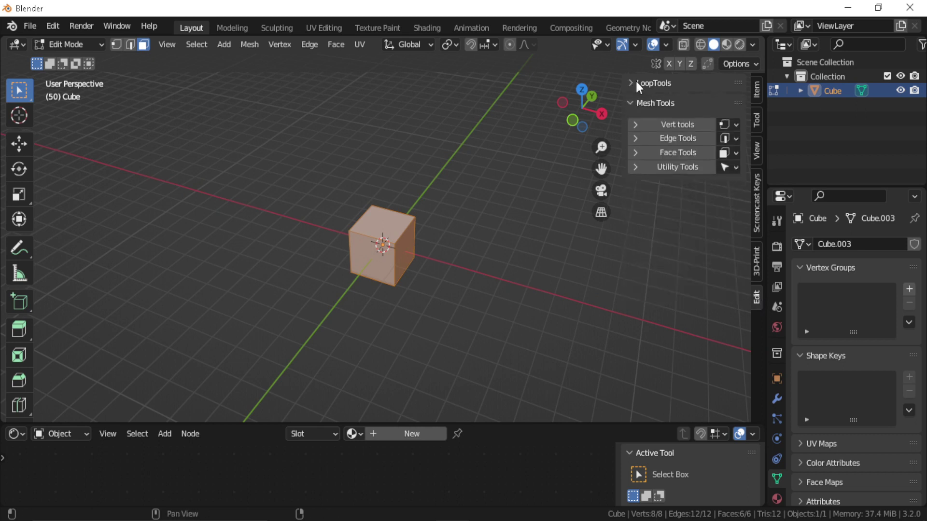
click(643, 124)
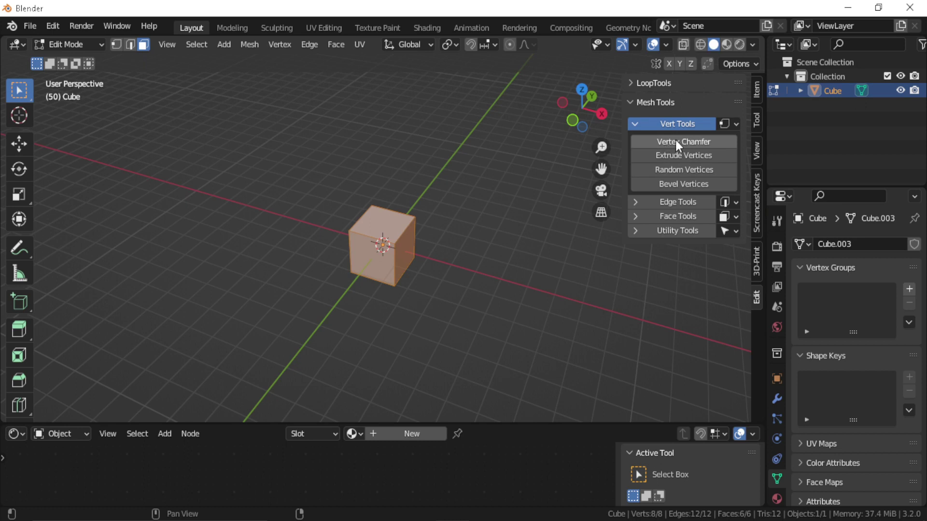
click(647, 203)
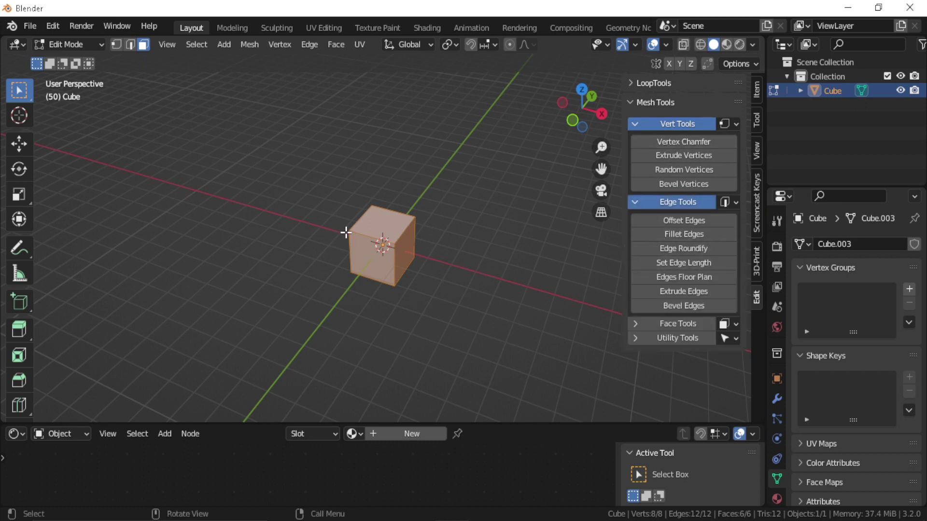
scroll(345, 233, up, 2)
click(700, 186)
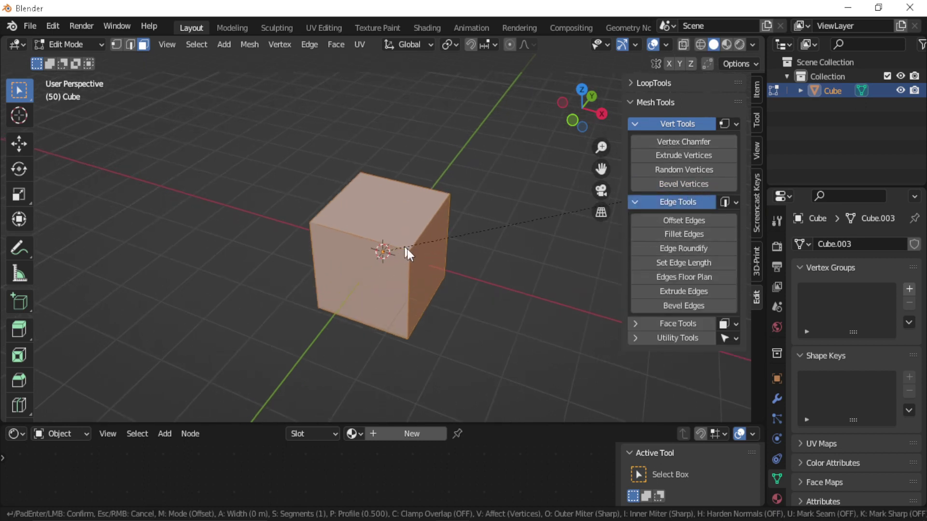
Cancel the bevel, fill the inner corner with a face, and expand the Screencast Keys settings
right_click(558, 271)
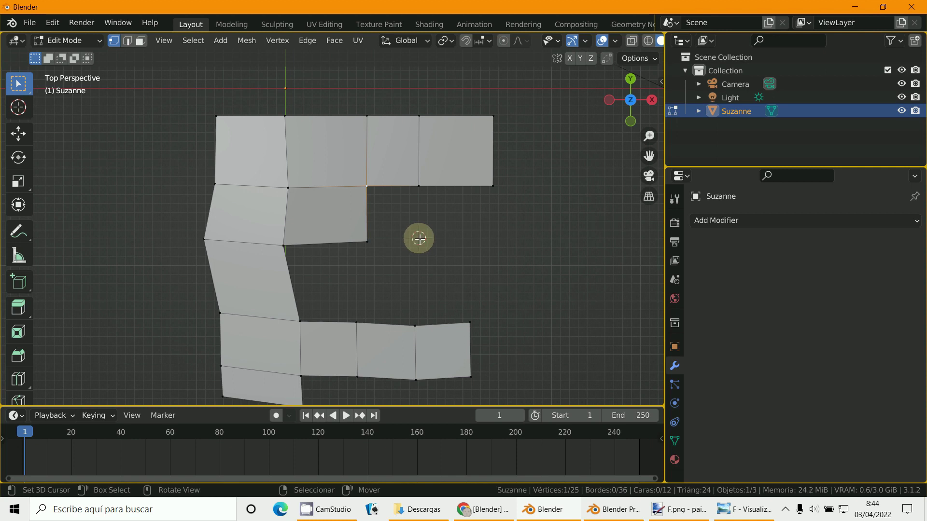
key(f)
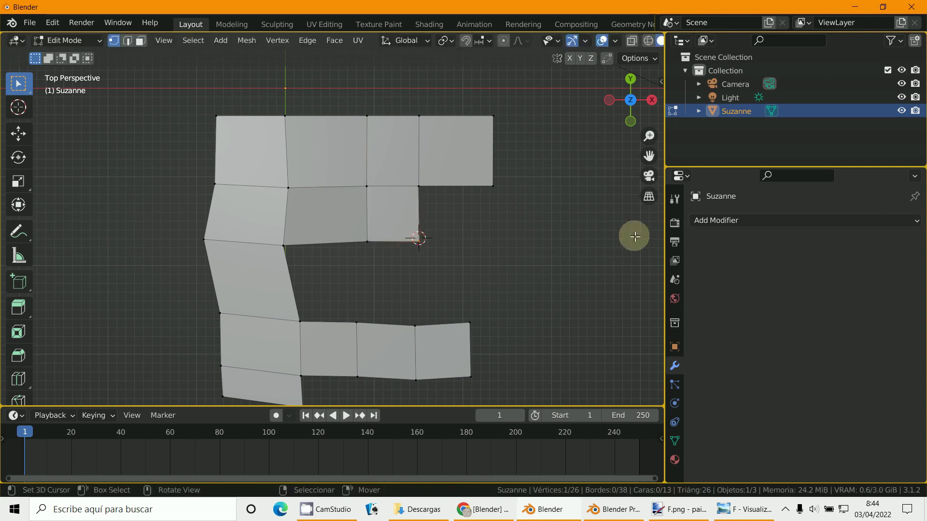
key(n)
click(656, 241)
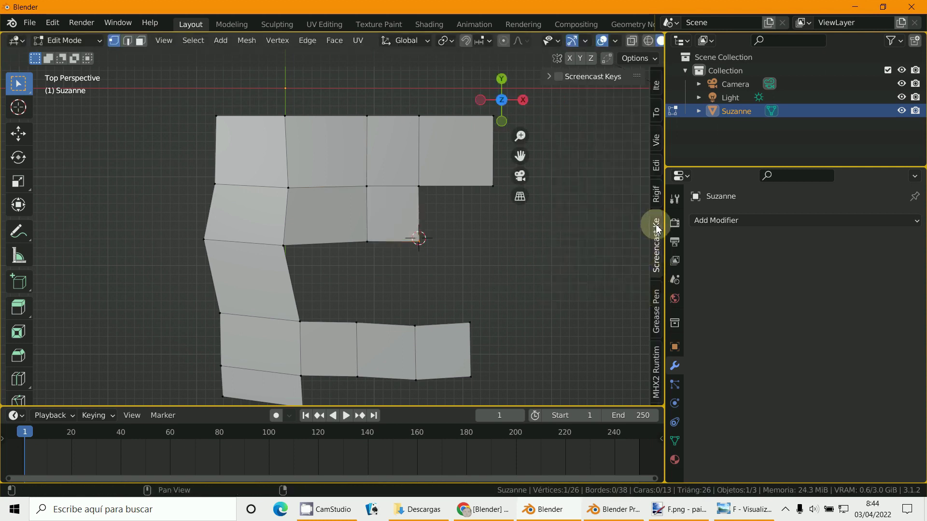
click(558, 82)
key(n)
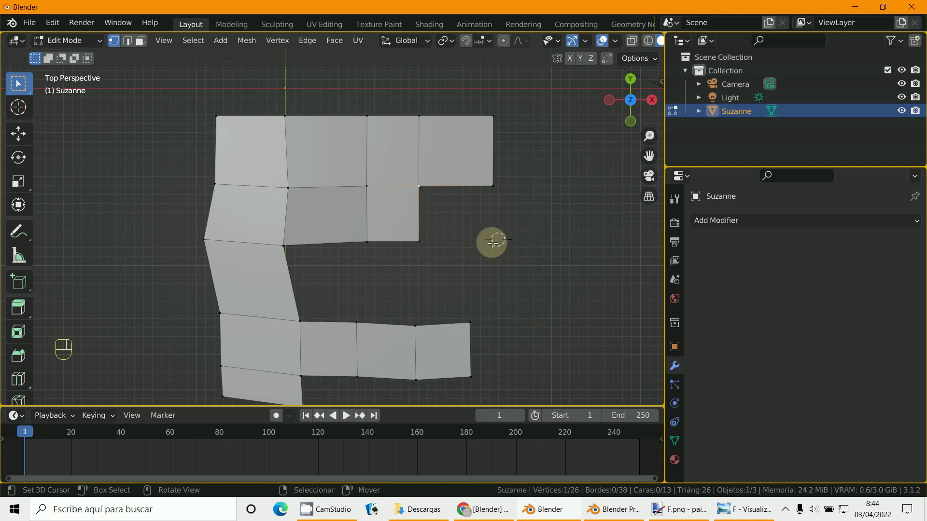
Fill the next corner, move the new vertex out right, and fill the remaining notch
key(f)
drag(492, 238, 475, 229)
key(g)
click(490, 235)
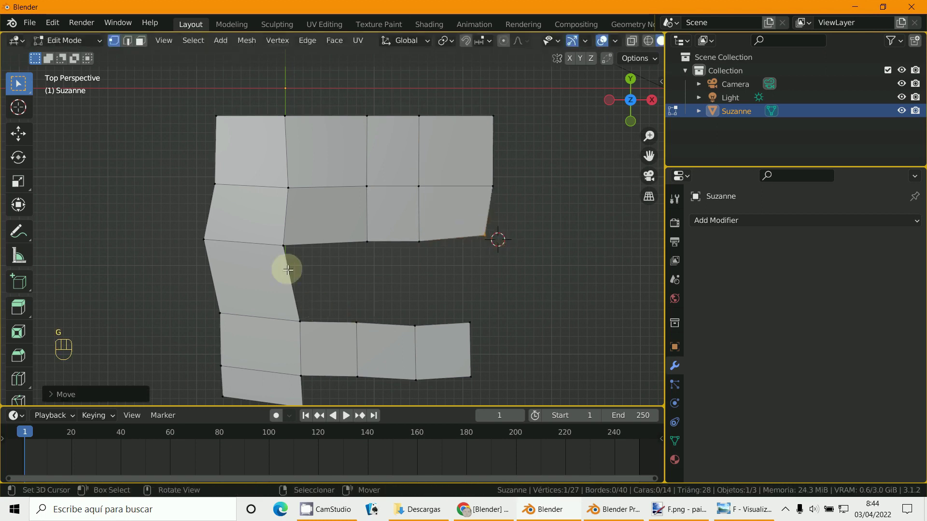
shift+click(299, 321)
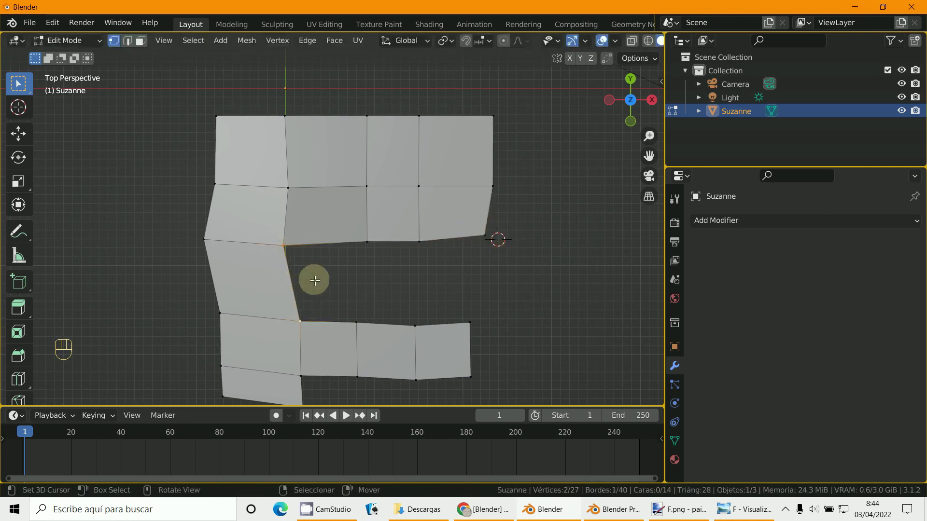
key(f)
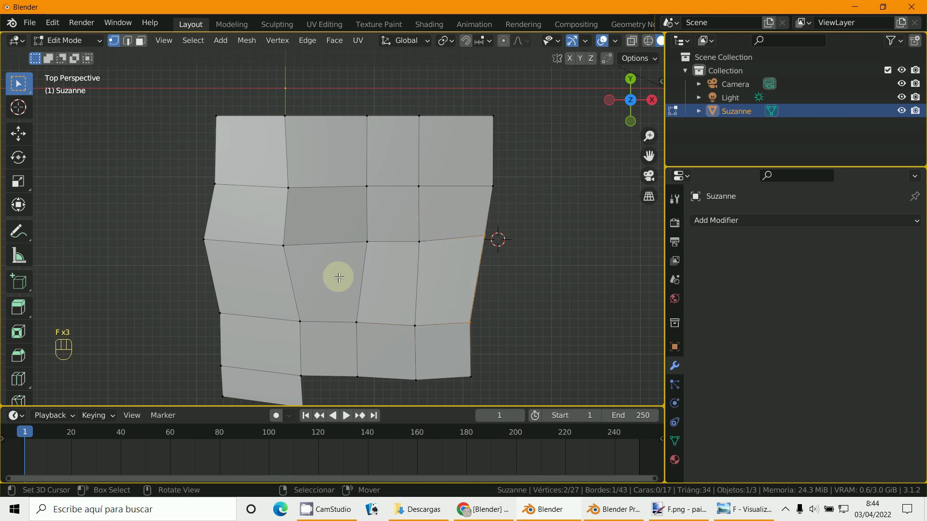